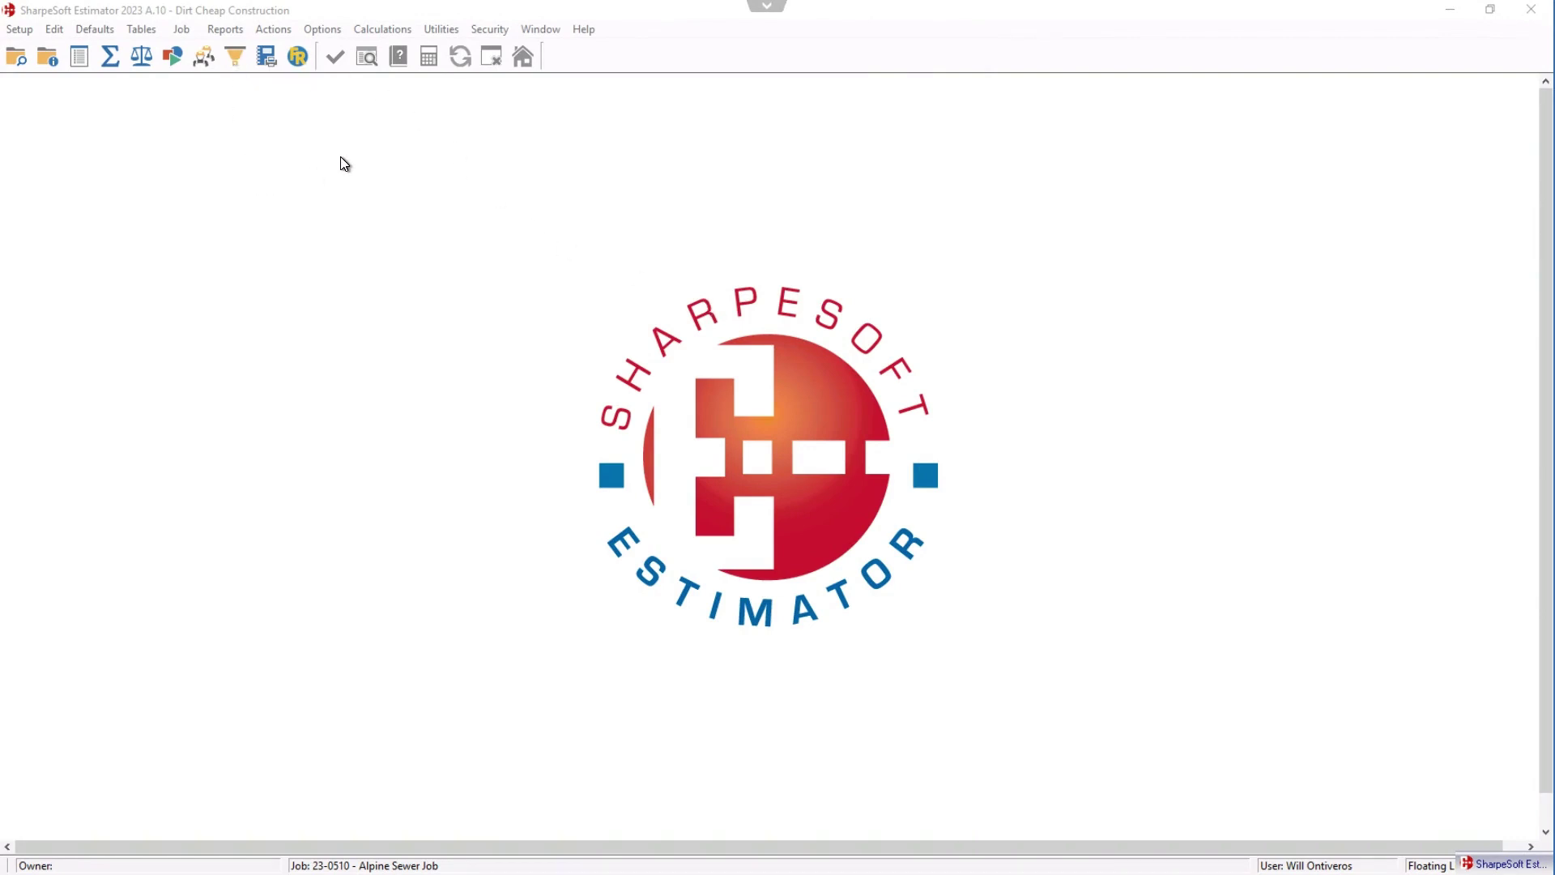
Step: Open the Job menu to list the job-level views for the Alpine Sewer Job
{"action": "left_click", "coordinate": [183, 30]}
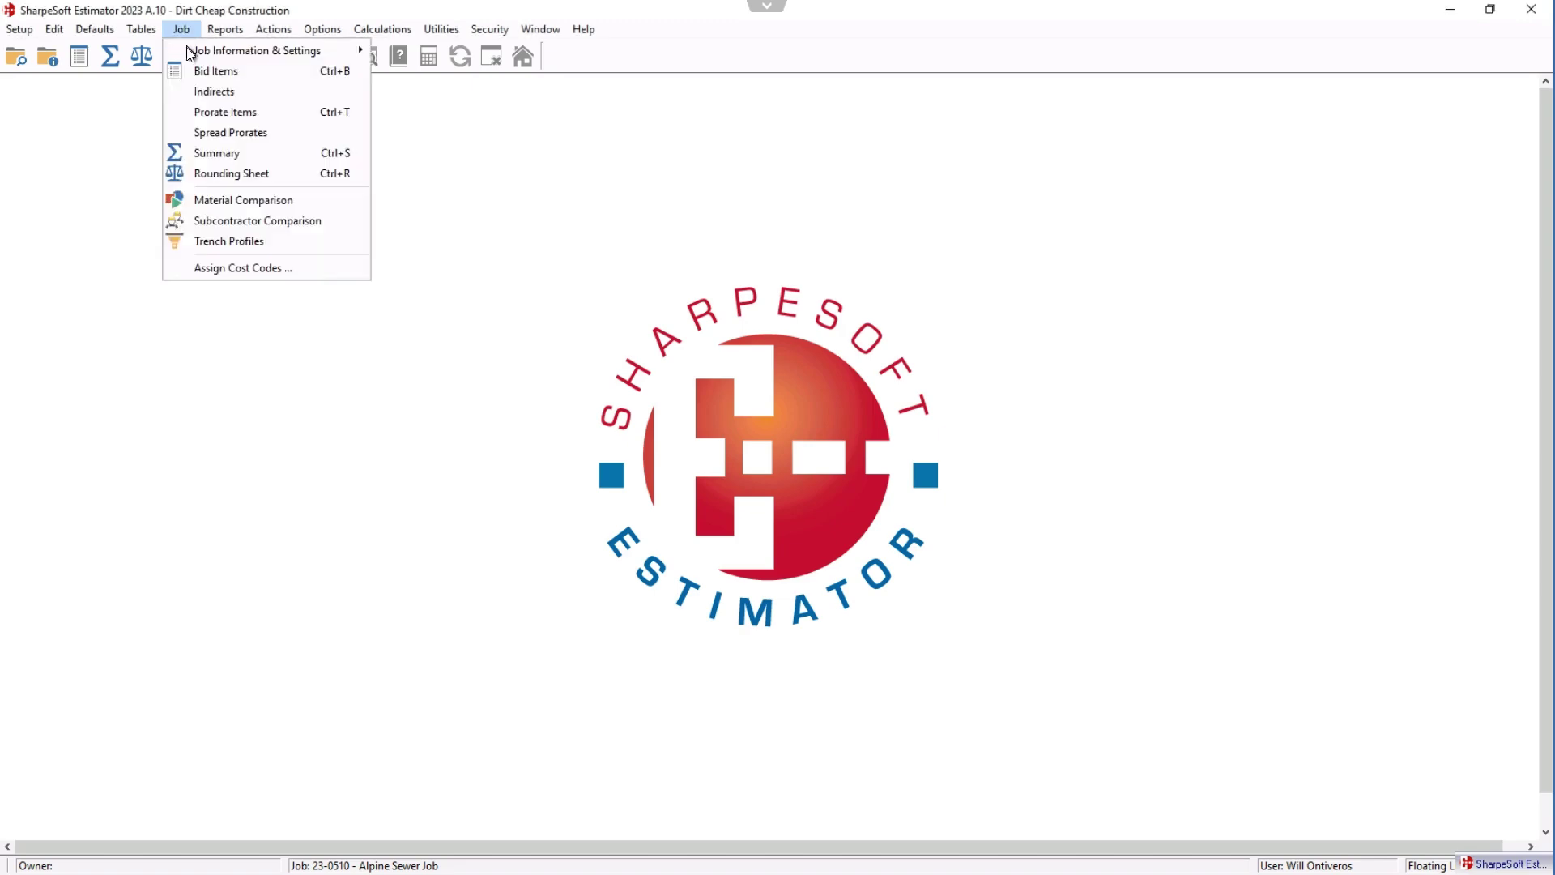
Step: Open the Bid Items list for the Alpine Sewer Job
{"action": "left_click", "coordinate": [199, 72]}
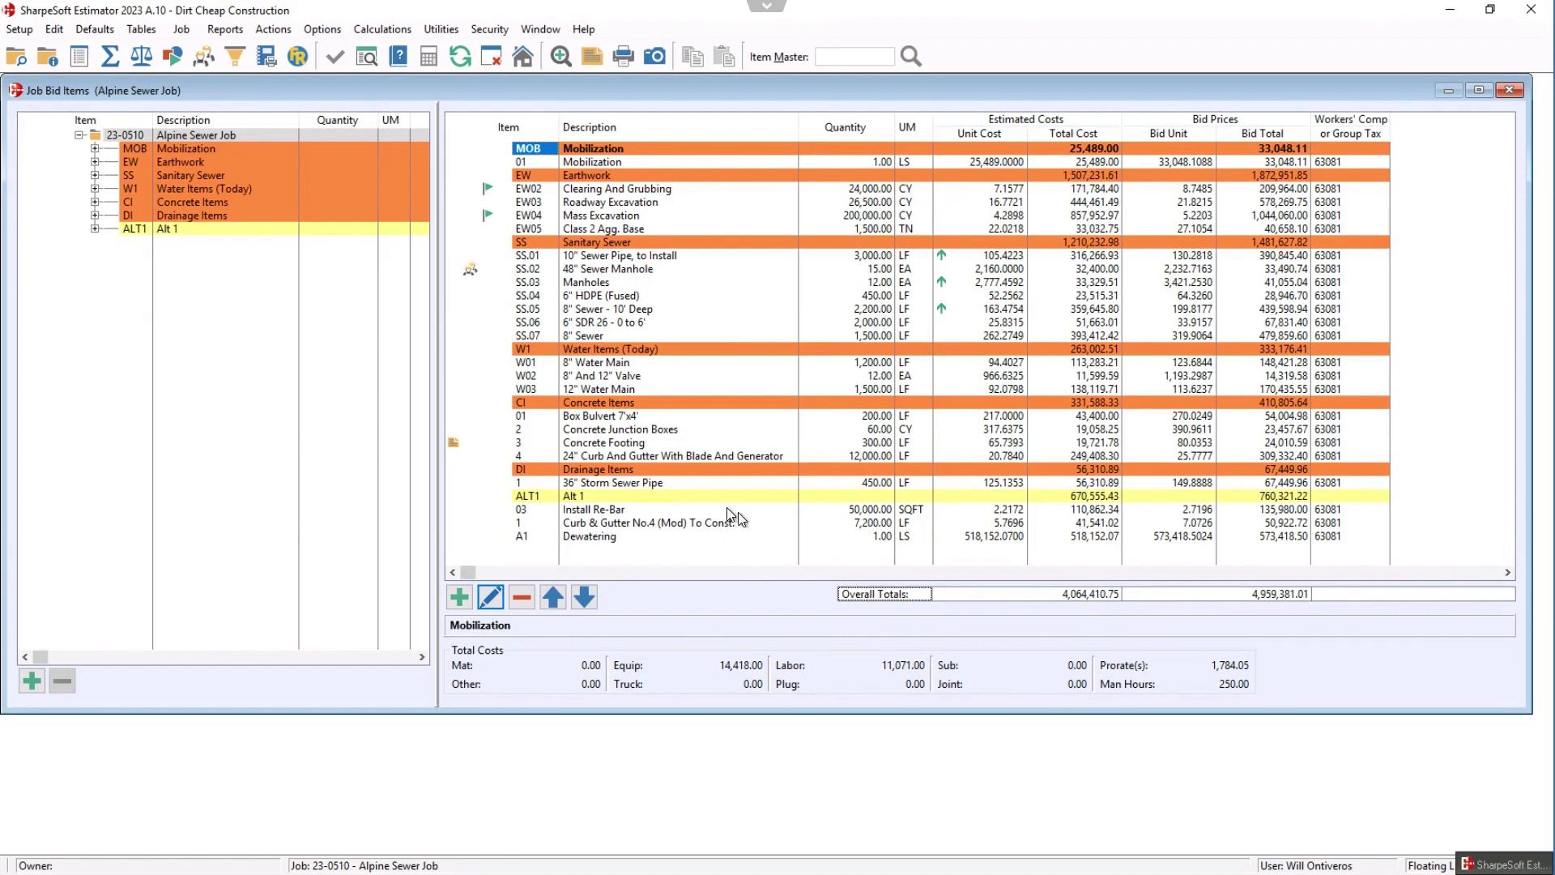
Step: Start an Excel export of the bid items and load the 'Overall Cost no Fuel.sif' mapping format
{"action": "right_click", "coordinate": [578, 272]}
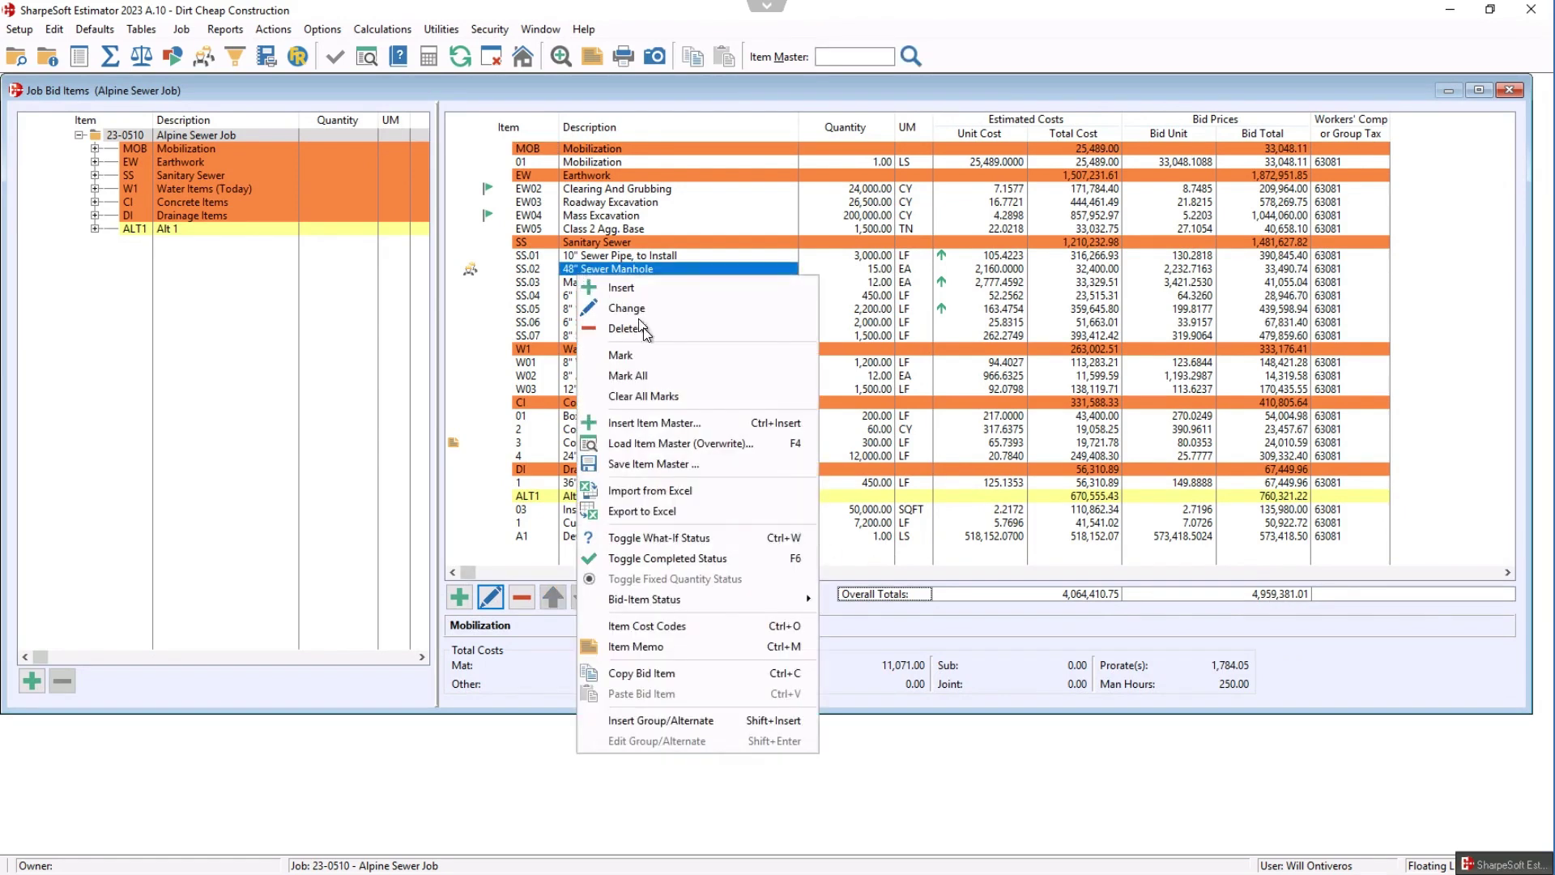
{"action": "left_click", "coordinate": [663, 512]}
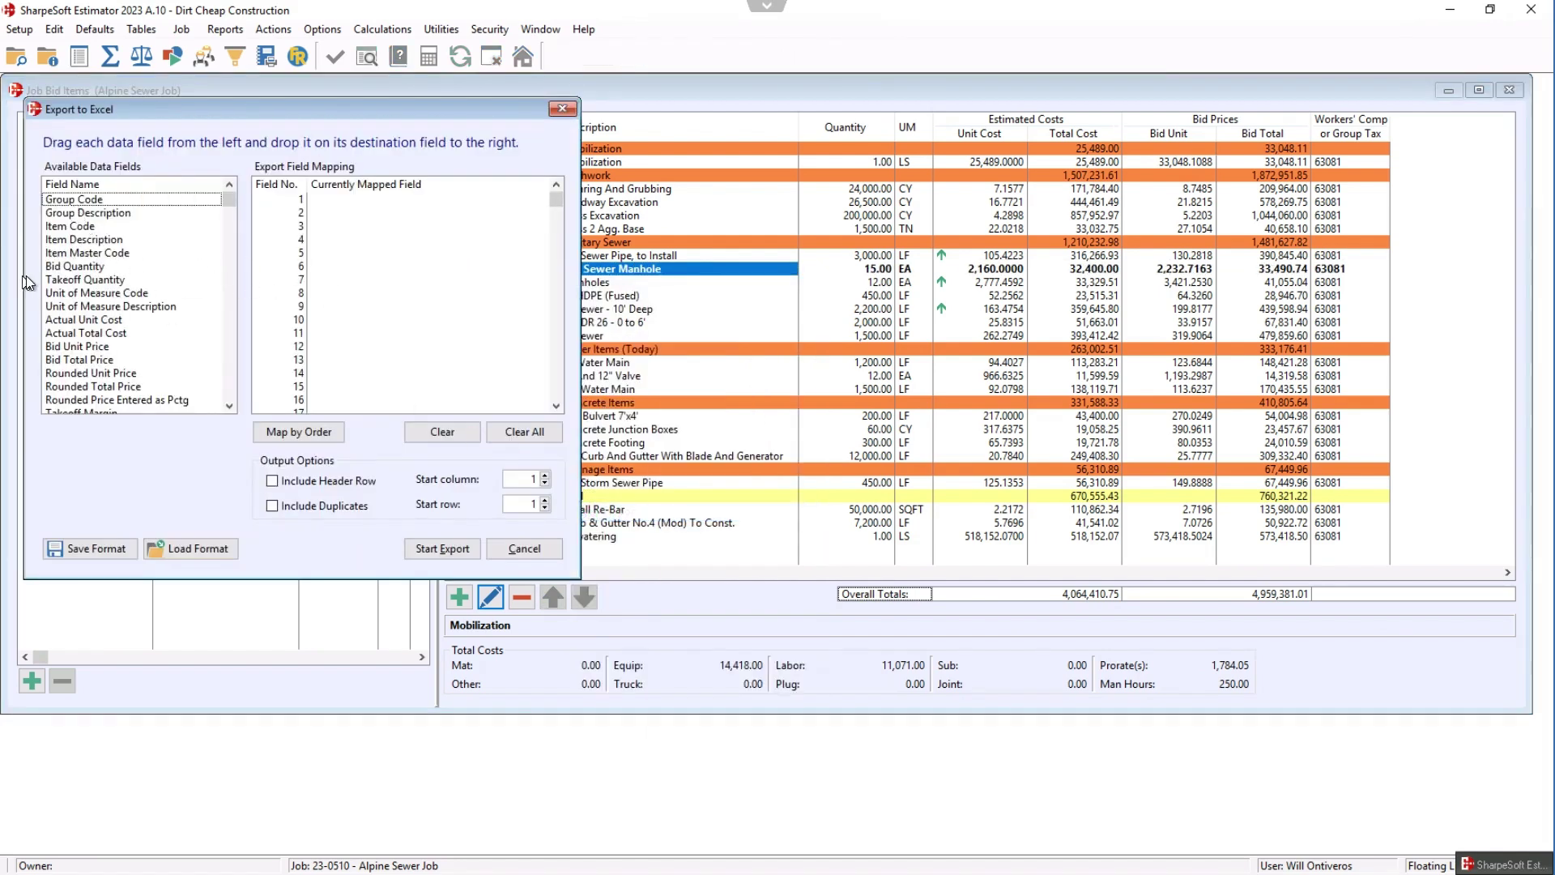
{"action": "left_click", "coordinate": [200, 551]}
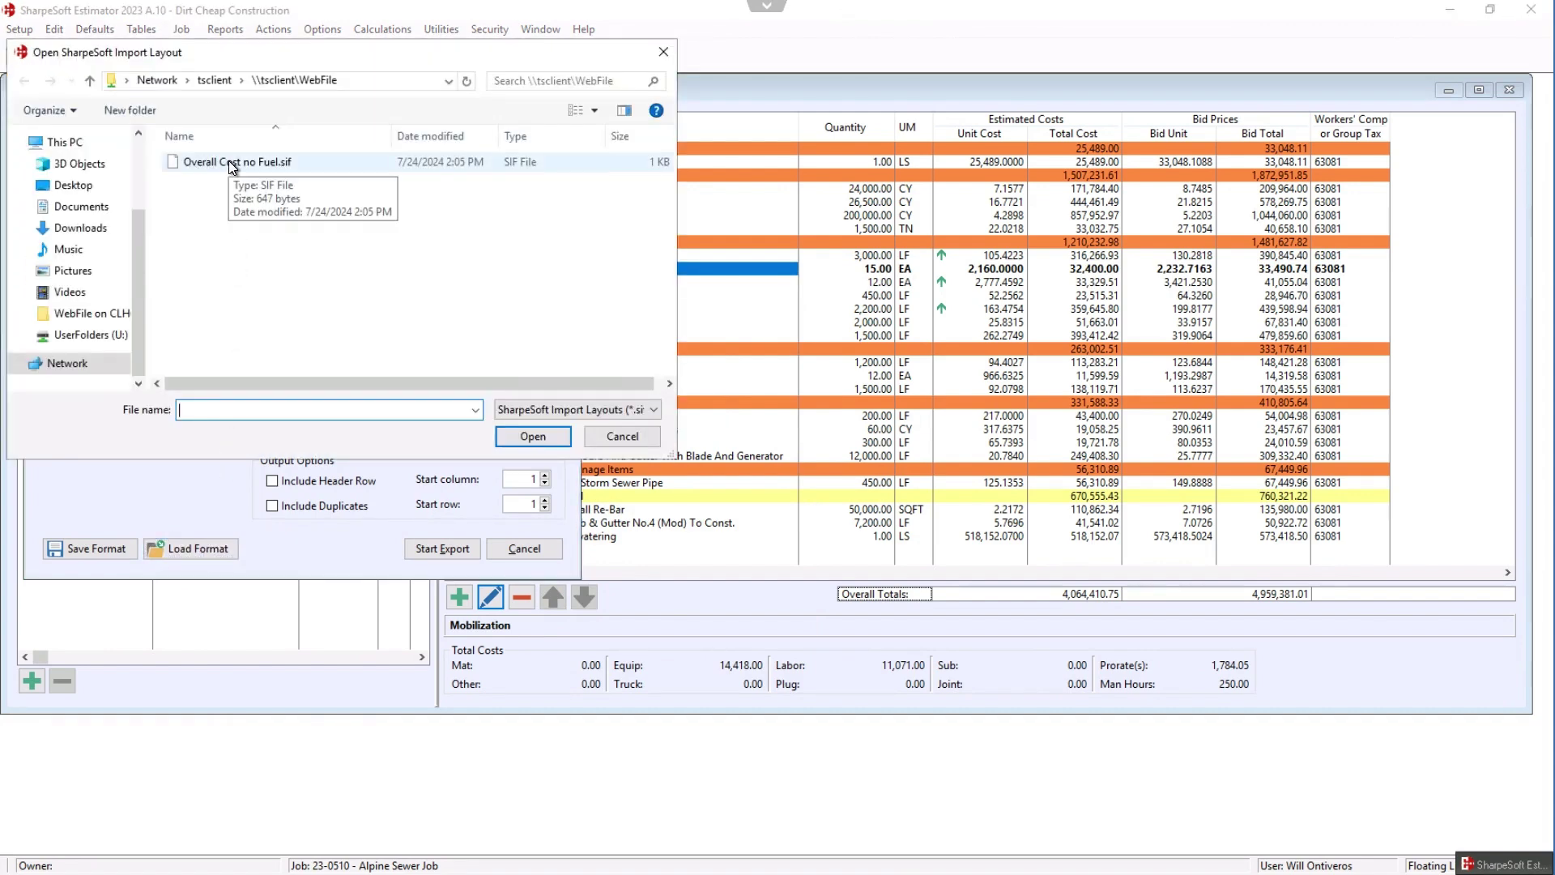
{"action": "double_click", "coordinate": [228, 160]}
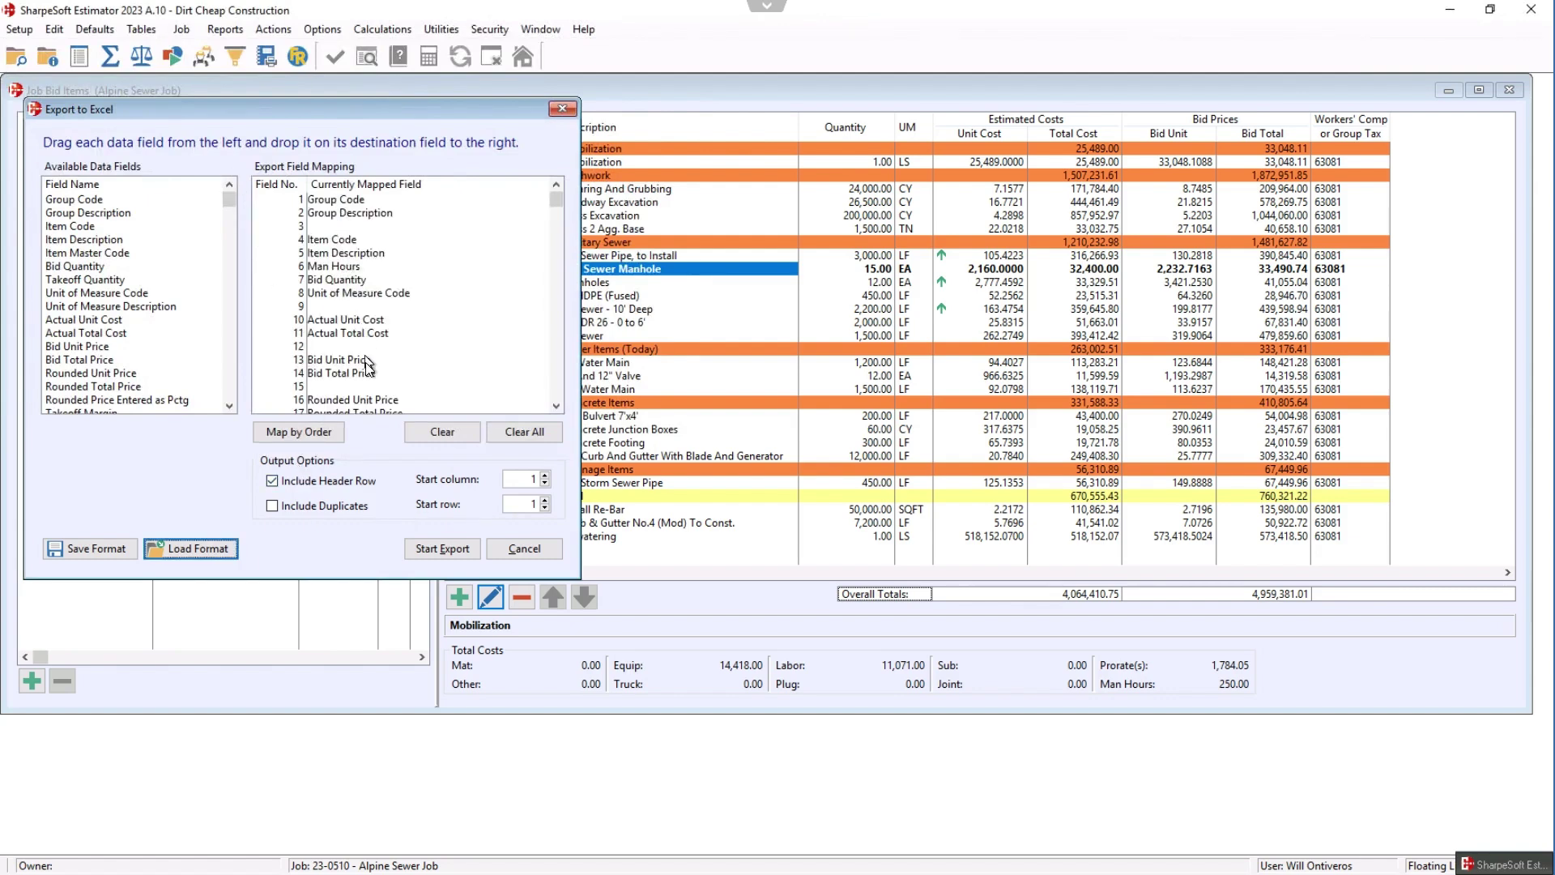
{"action": "scroll", "coordinate": [400, 340], "scroll_direction": "down", "scroll_amount": 8}
{"action": "scroll", "coordinate": [377, 324], "scroll_direction": "up", "scroll_amount": 4}
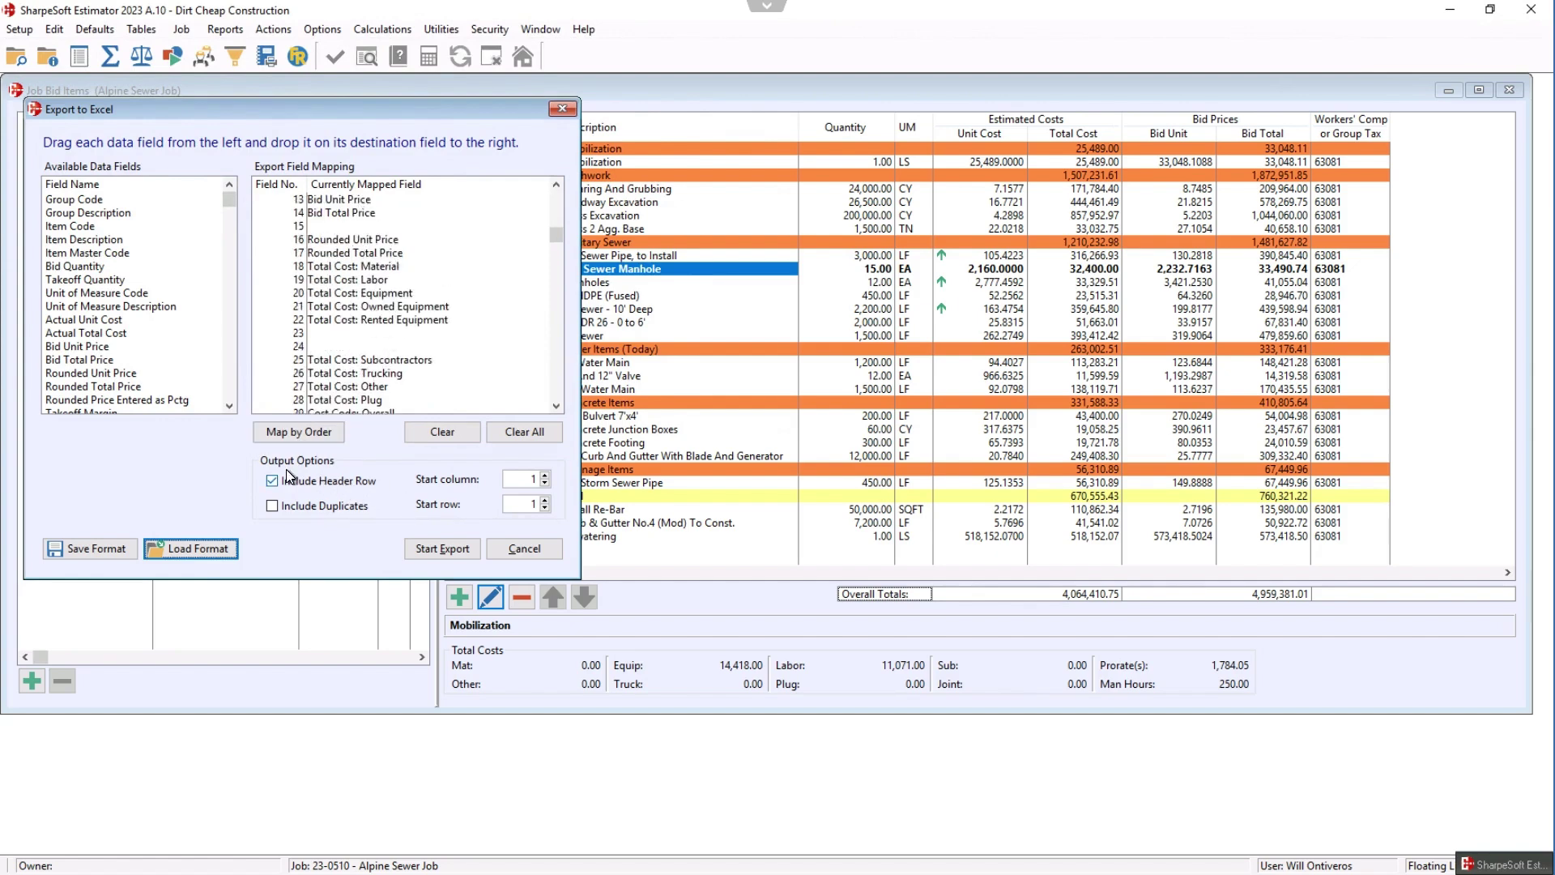
Step: Name the export workbook 'Tes export 7-24-24' and put it in the WebFile folder
{"action": "left_click", "coordinate": [454, 548]}
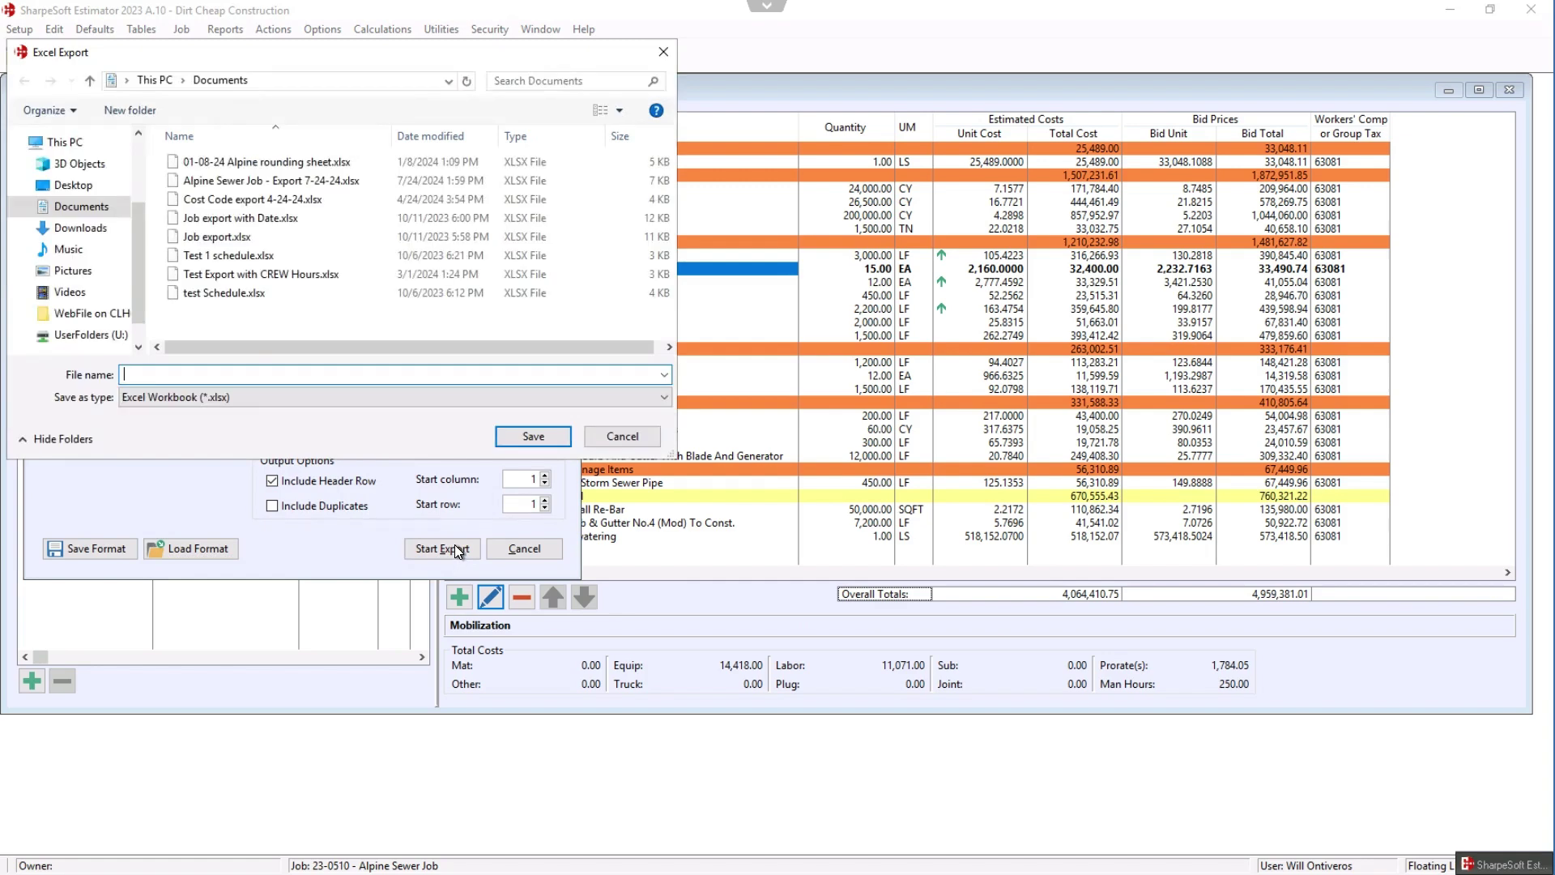
{"action": "type", "text": "Tes export 7-24-24"}
{"action": "left_click", "coordinate": [77, 314]}
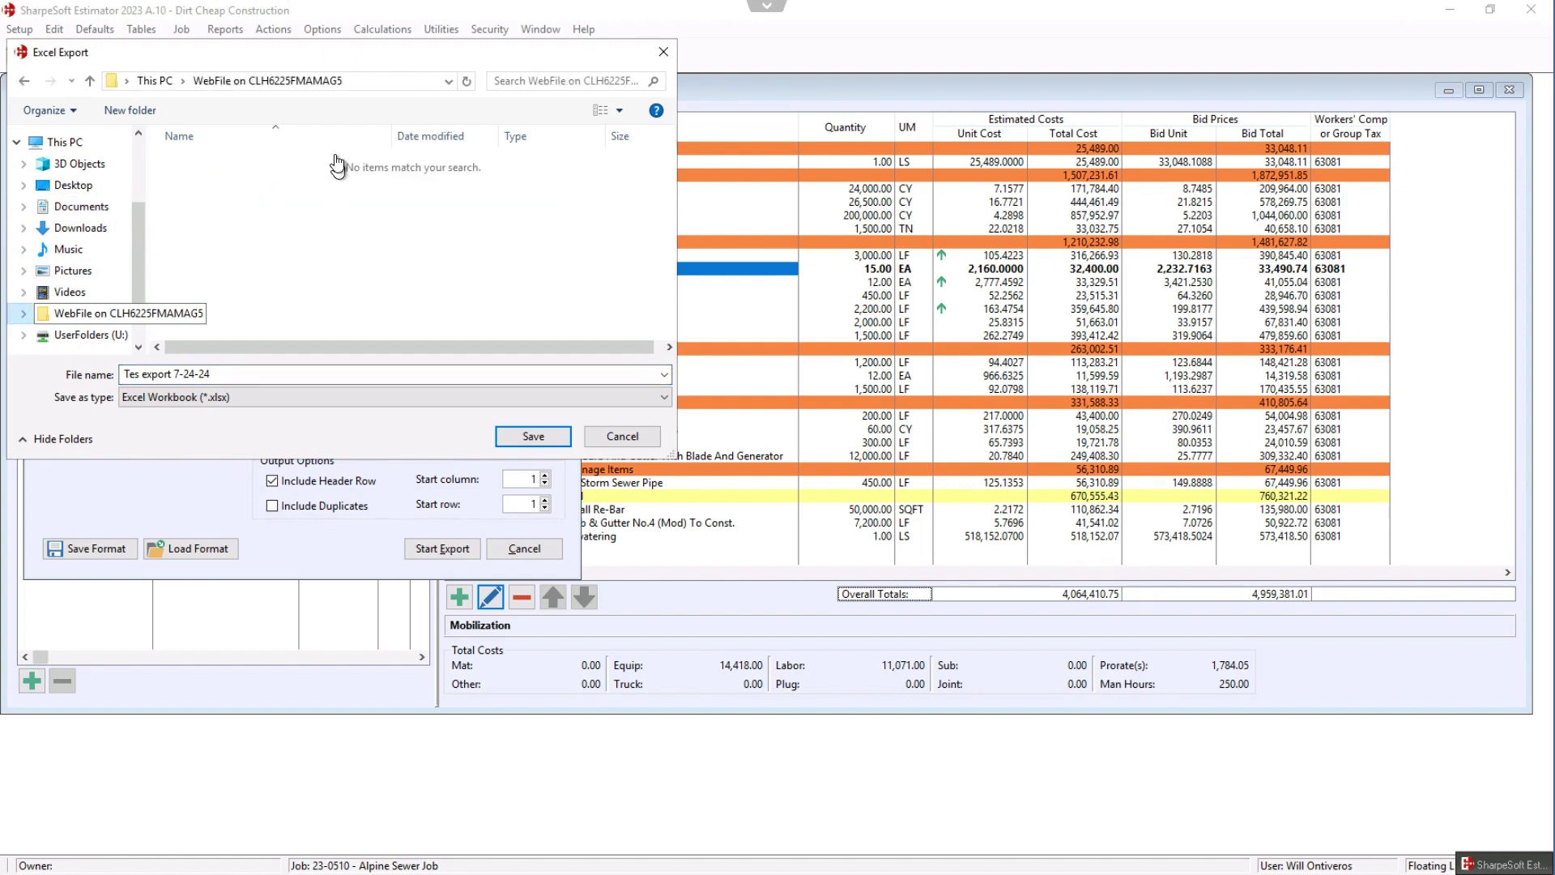
{"action": "left_click_drag", "start_coordinate": [208, 373], "coordinate": [123, 374]}
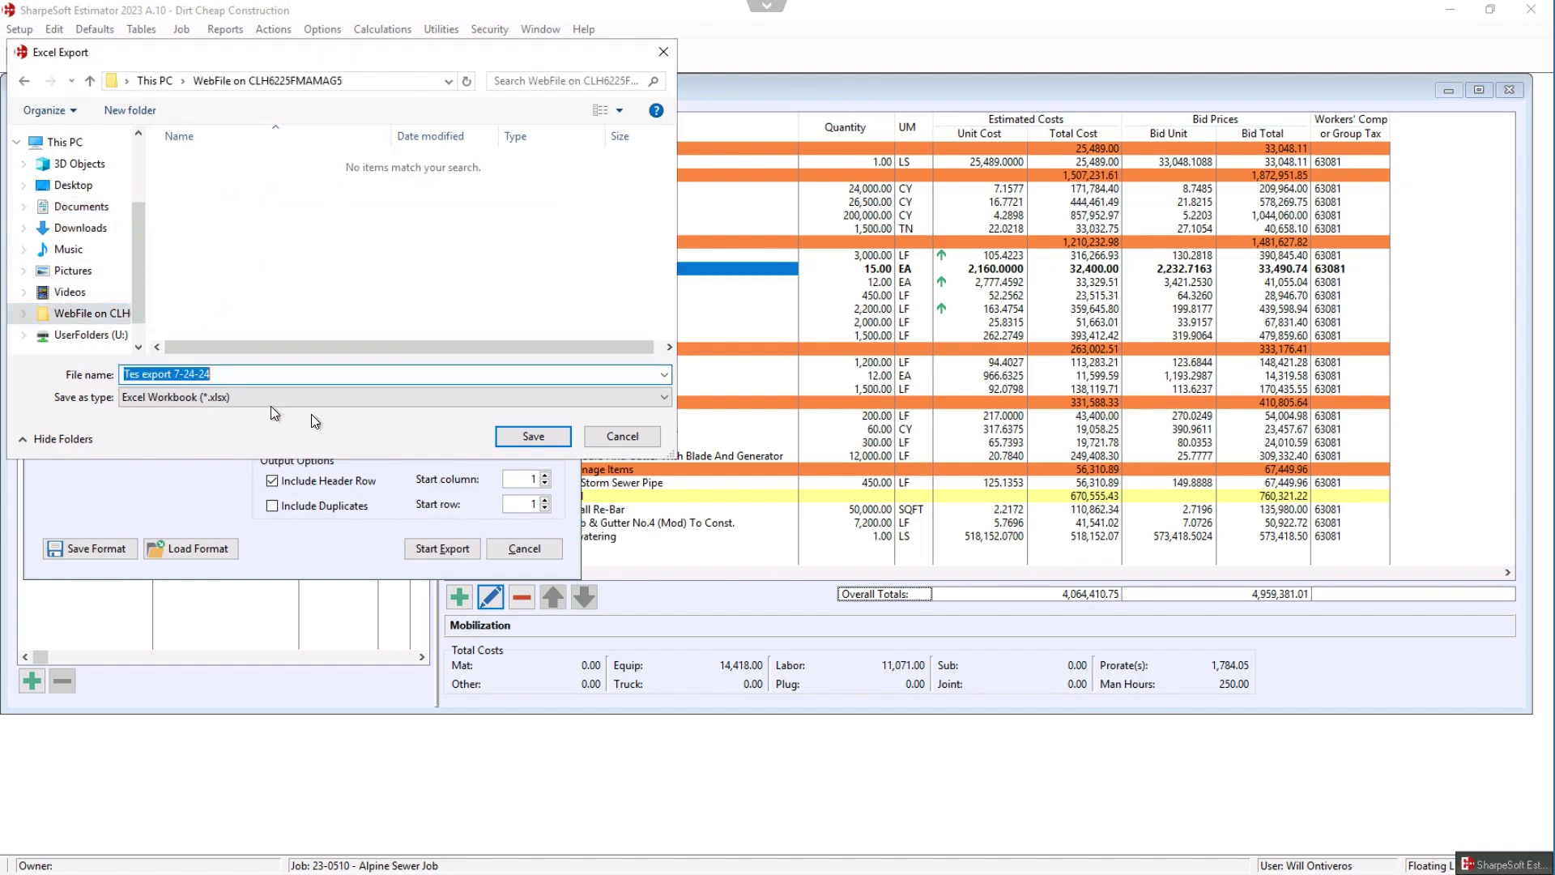
Step: Save the export, enable editing in Excel, and widen columns E, J, K and P
{"action": "left_click", "coordinate": [531, 438]}
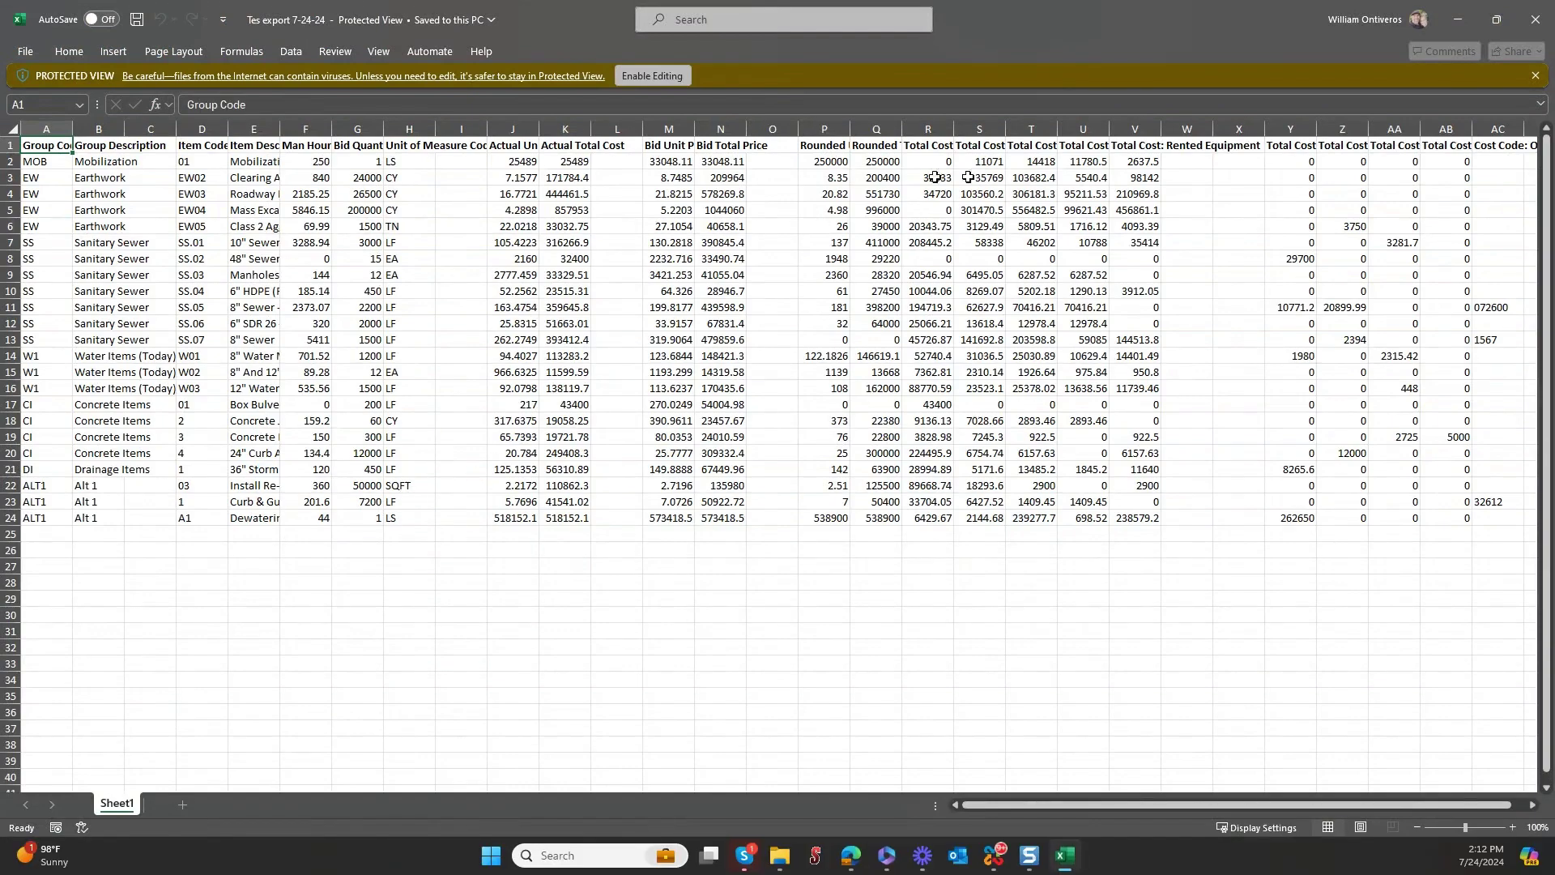
{"action": "left_click", "coordinate": [652, 77]}
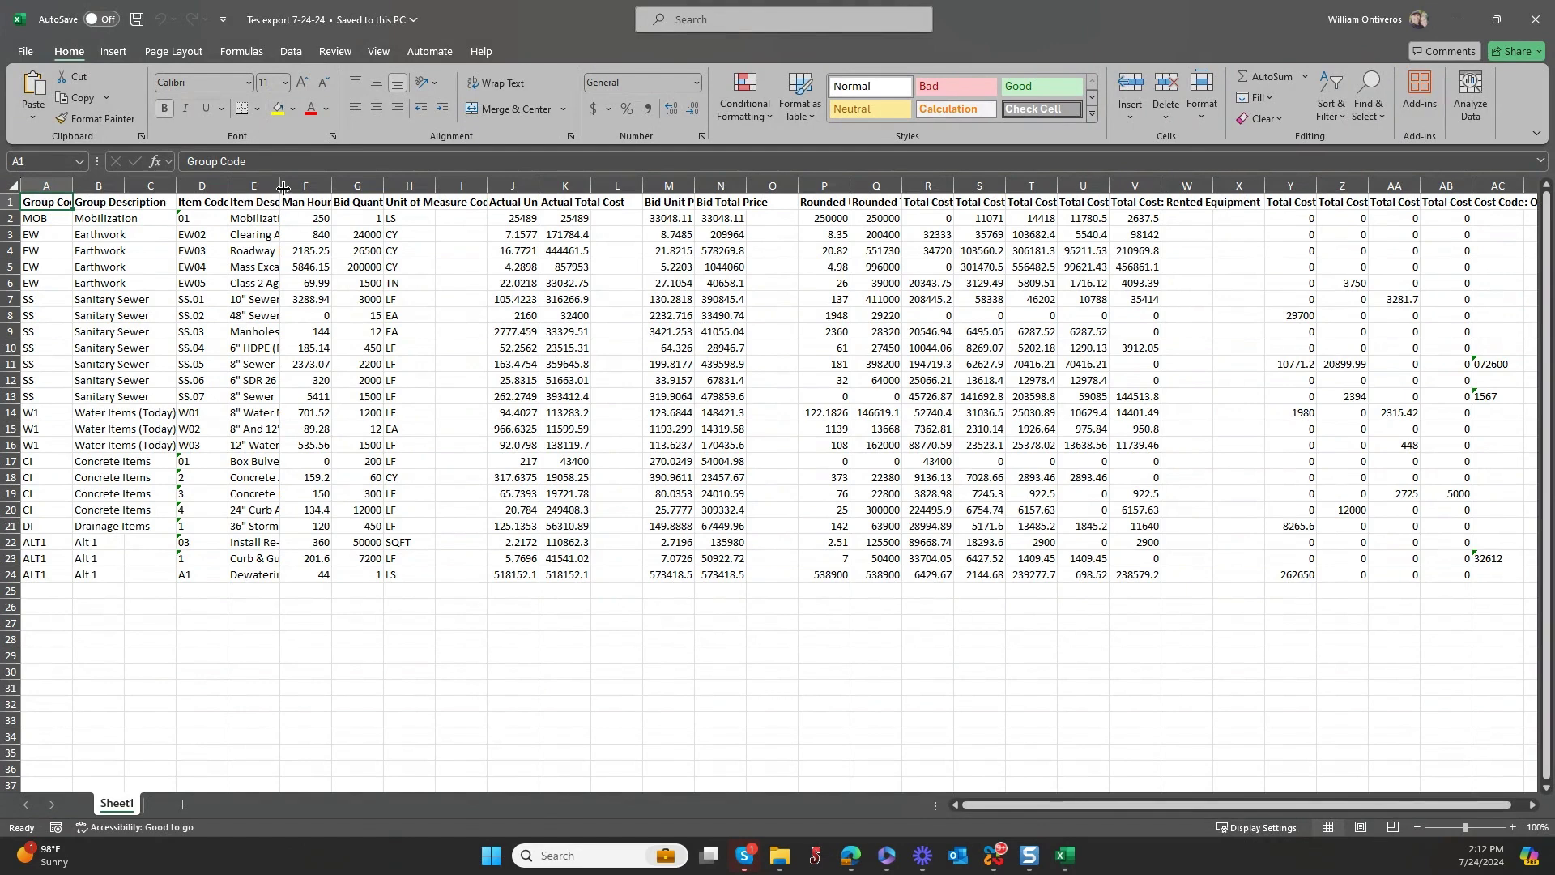
{"action": "left_click_drag", "start_coordinate": [282, 188], "coordinate": [336, 188]}
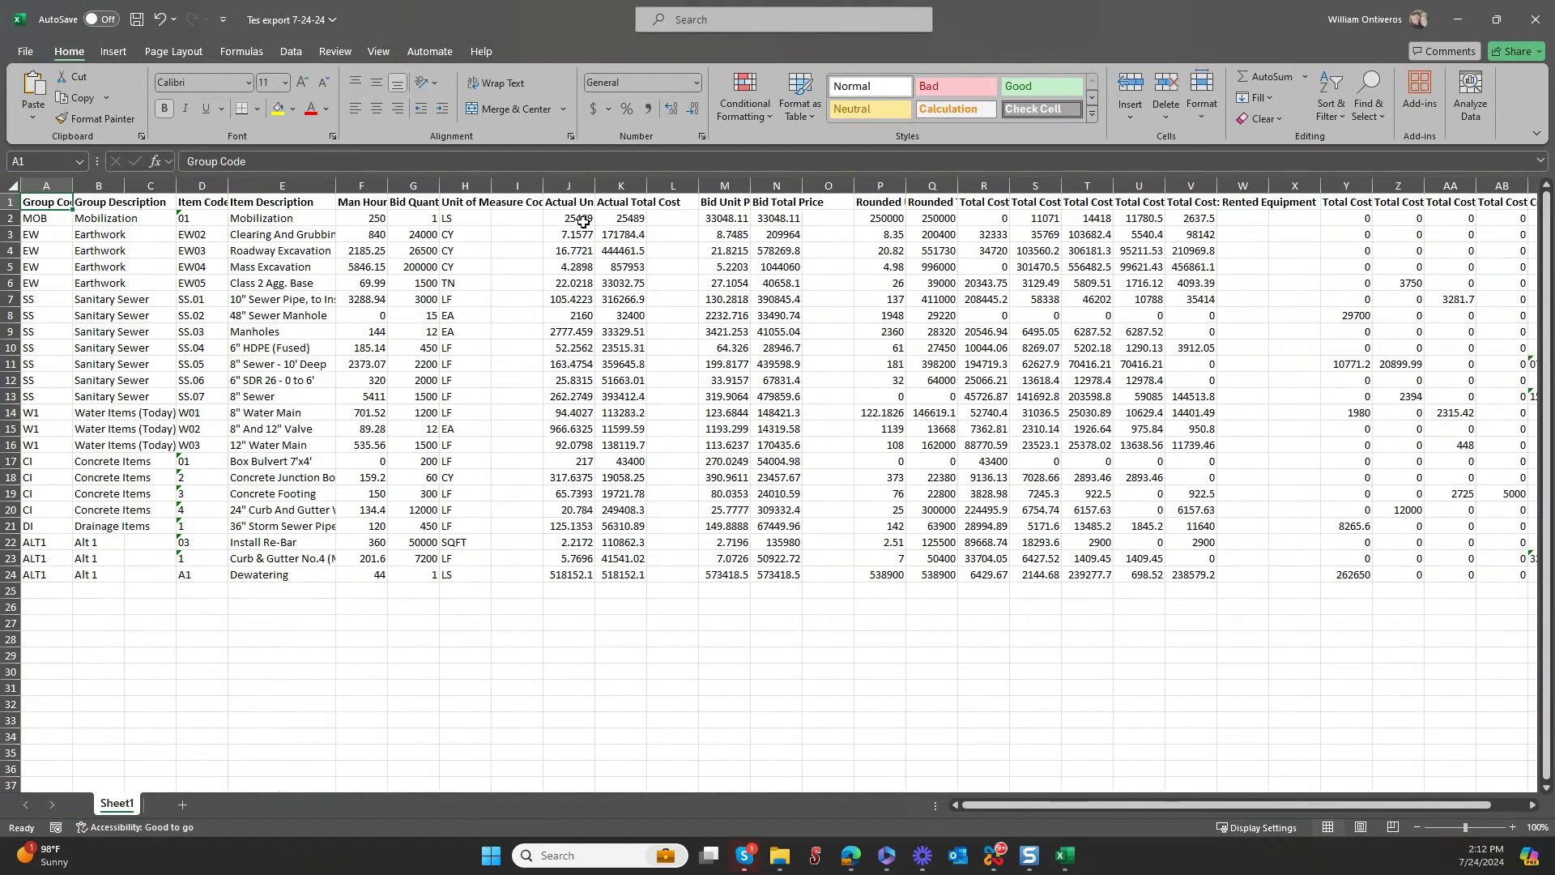
{"action": "left_click_drag", "start_coordinate": [594, 185], "coordinate": [619, 185]}
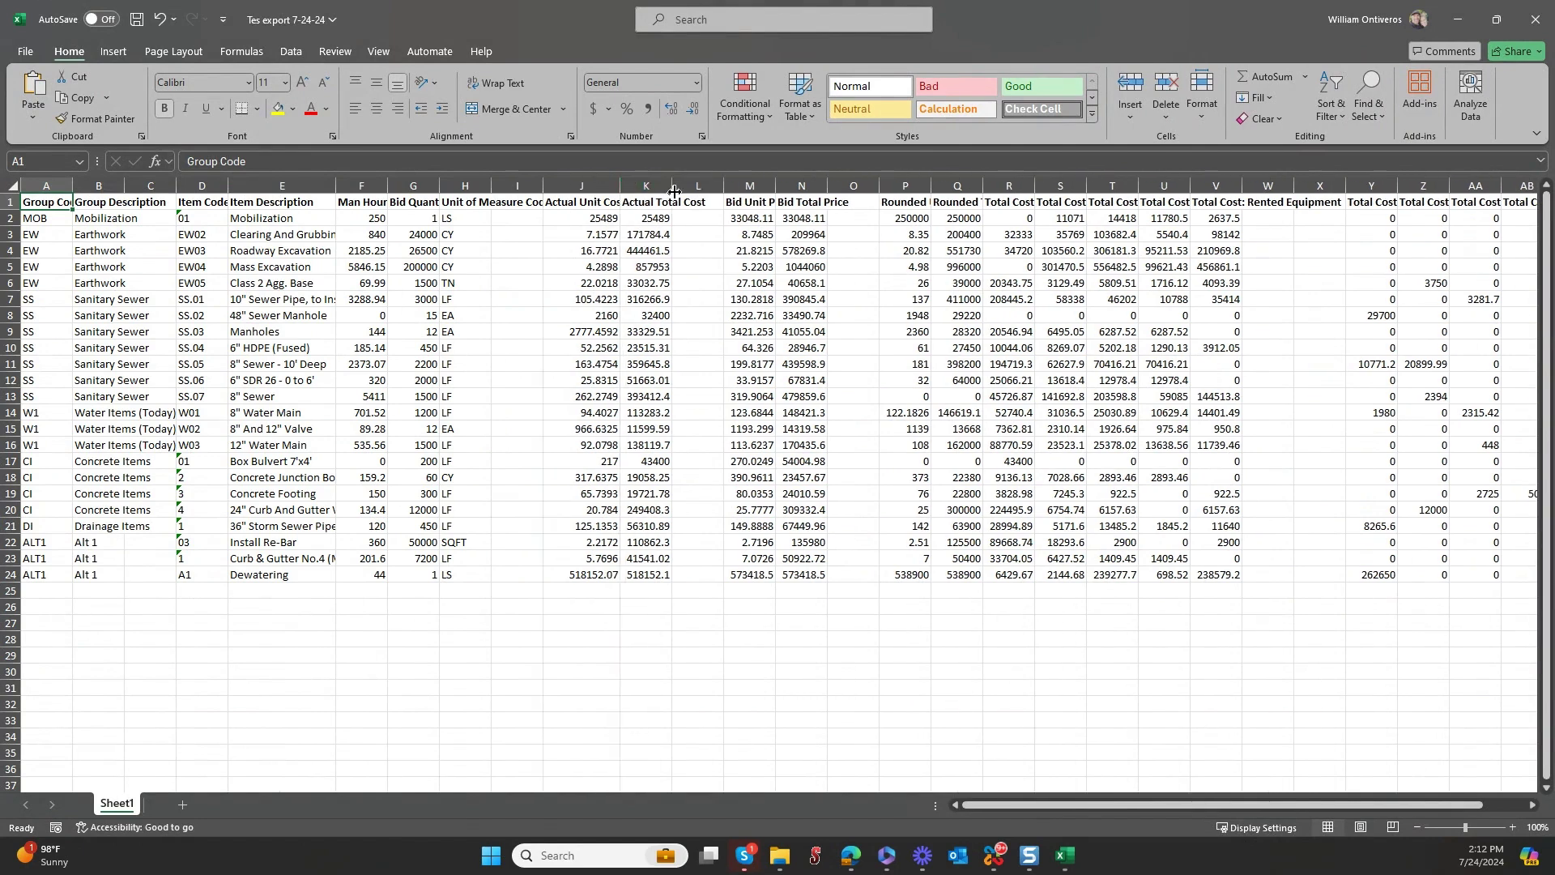
{"action": "double_click", "coordinate": [673, 186]}
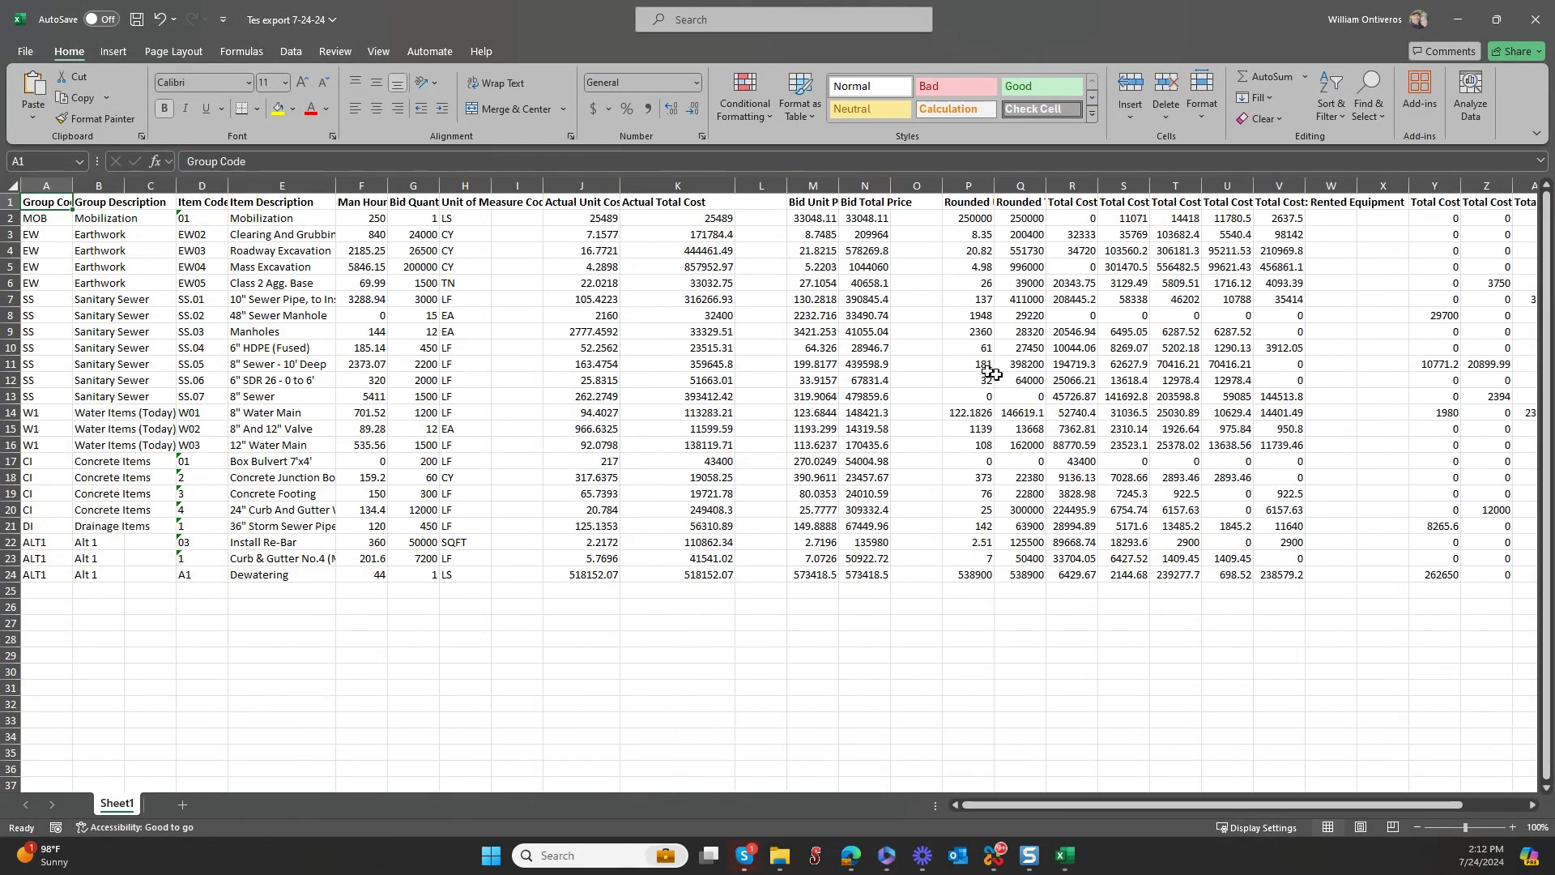
{"action": "double_click", "coordinate": [996, 185]}
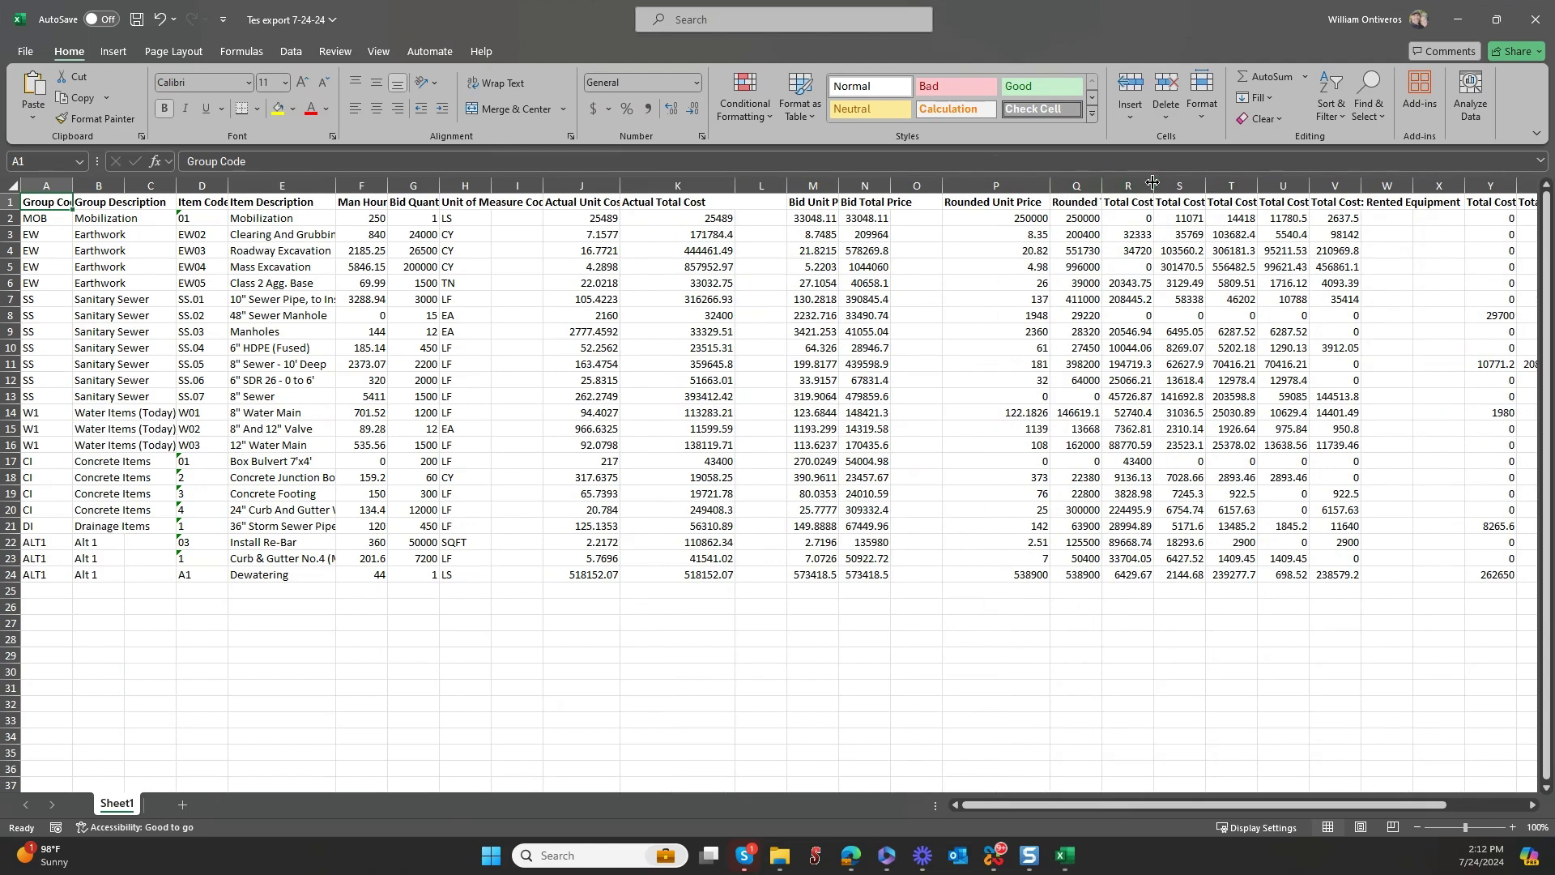
Step: Widen columns R and S for the material and labor cost headers, then close the workbook
{"action": "left_click_drag", "start_coordinate": [1153, 183], "coordinate": [1227, 185]}
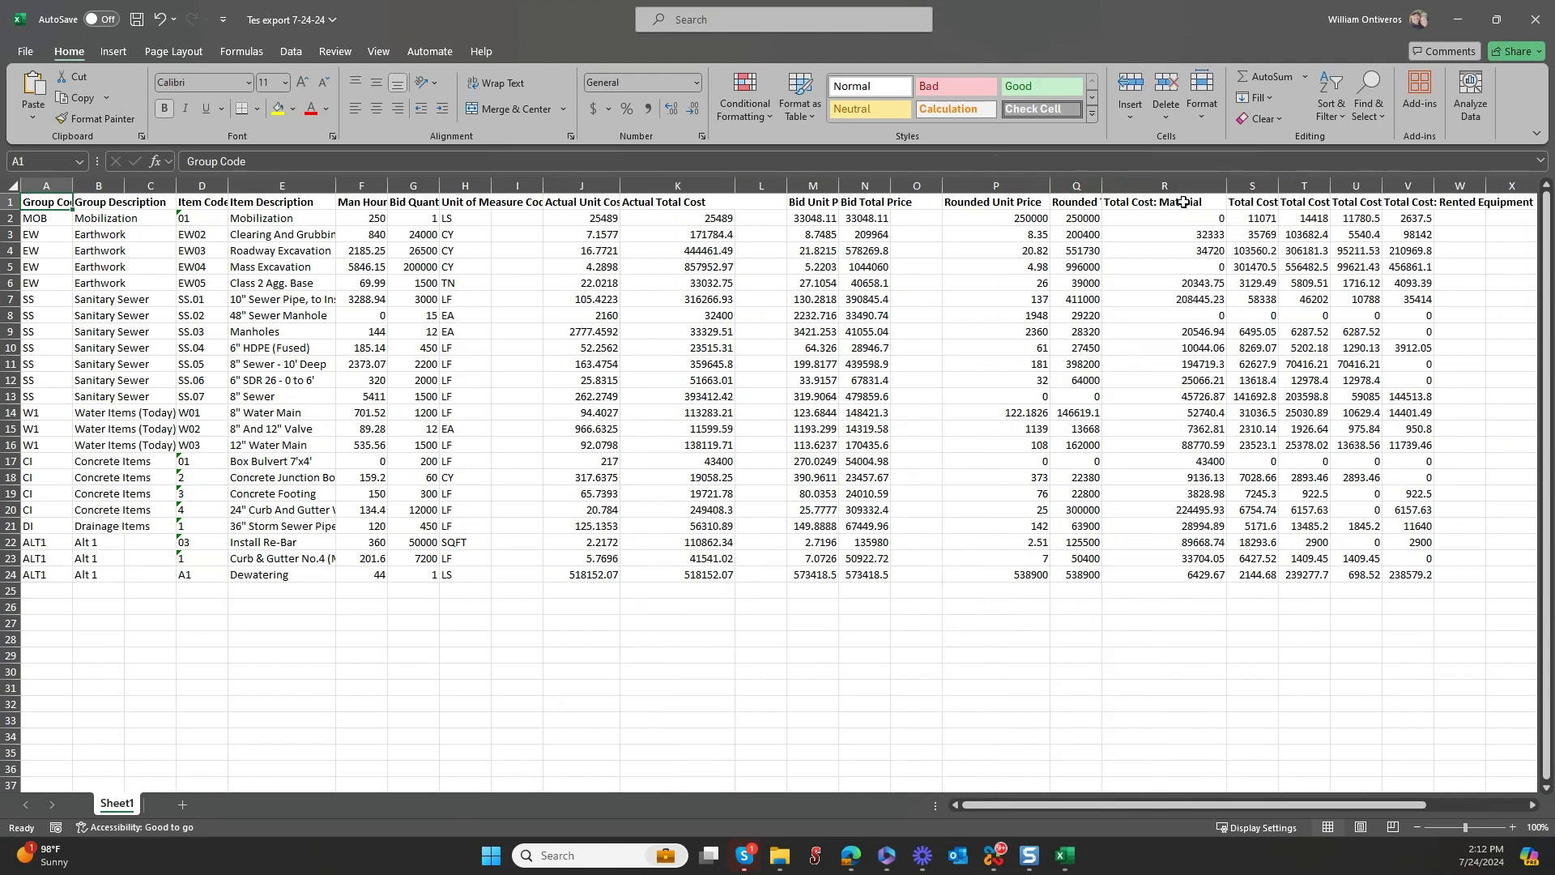
{"action": "double_click", "coordinate": [1279, 183]}
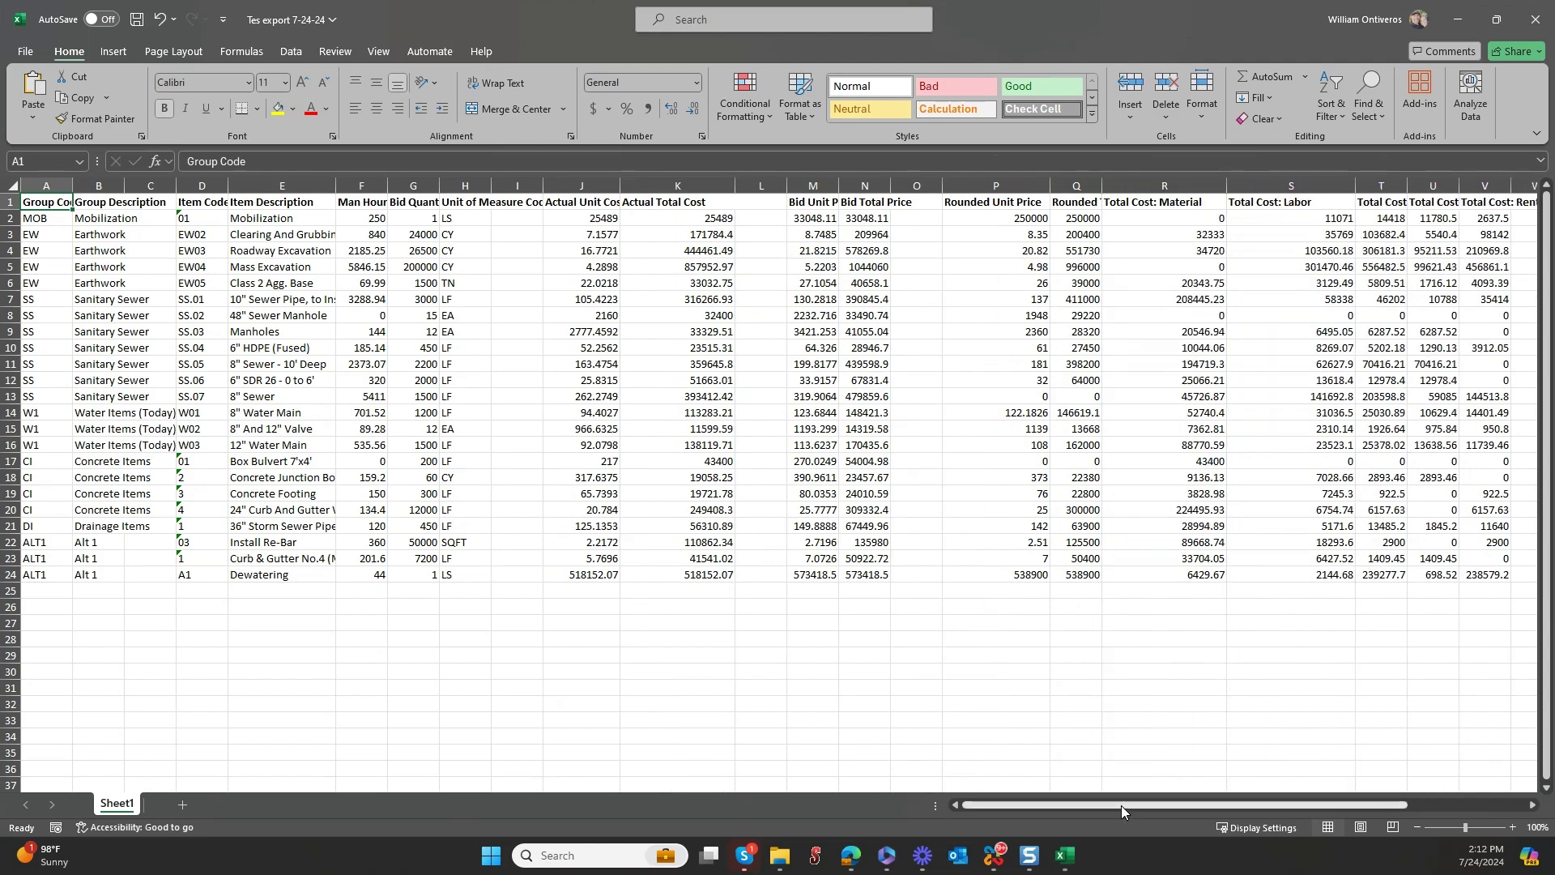
{"action": "left_click_drag", "start_coordinate": [1121, 805], "coordinate": [1240, 805]}
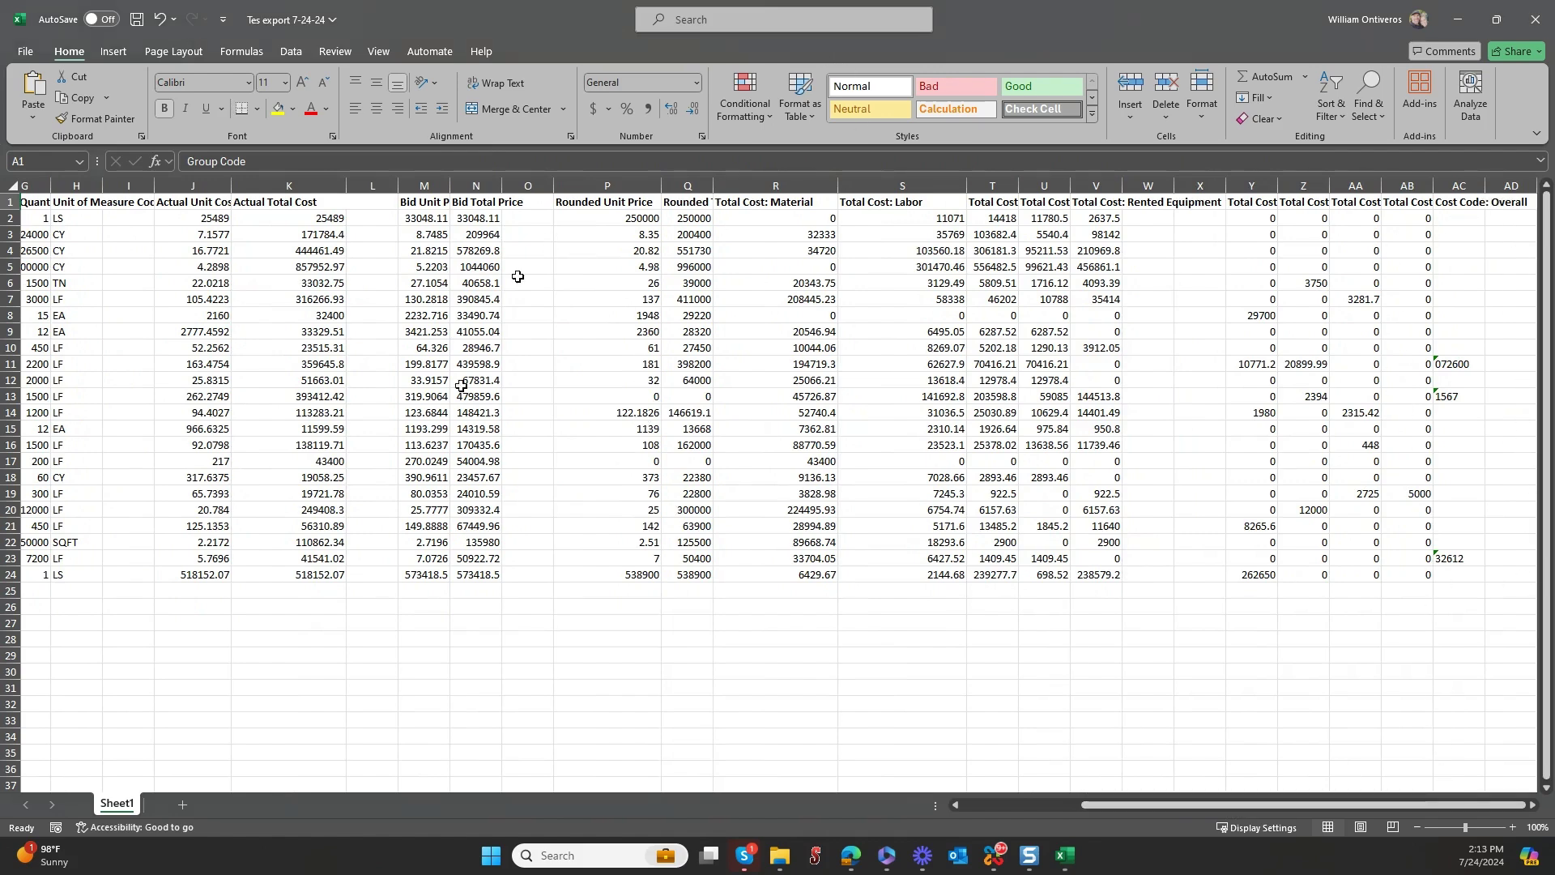
{"action": "left_click", "coordinate": [1527, 37]}
{"action": "left_click", "coordinate": [832, 544]}
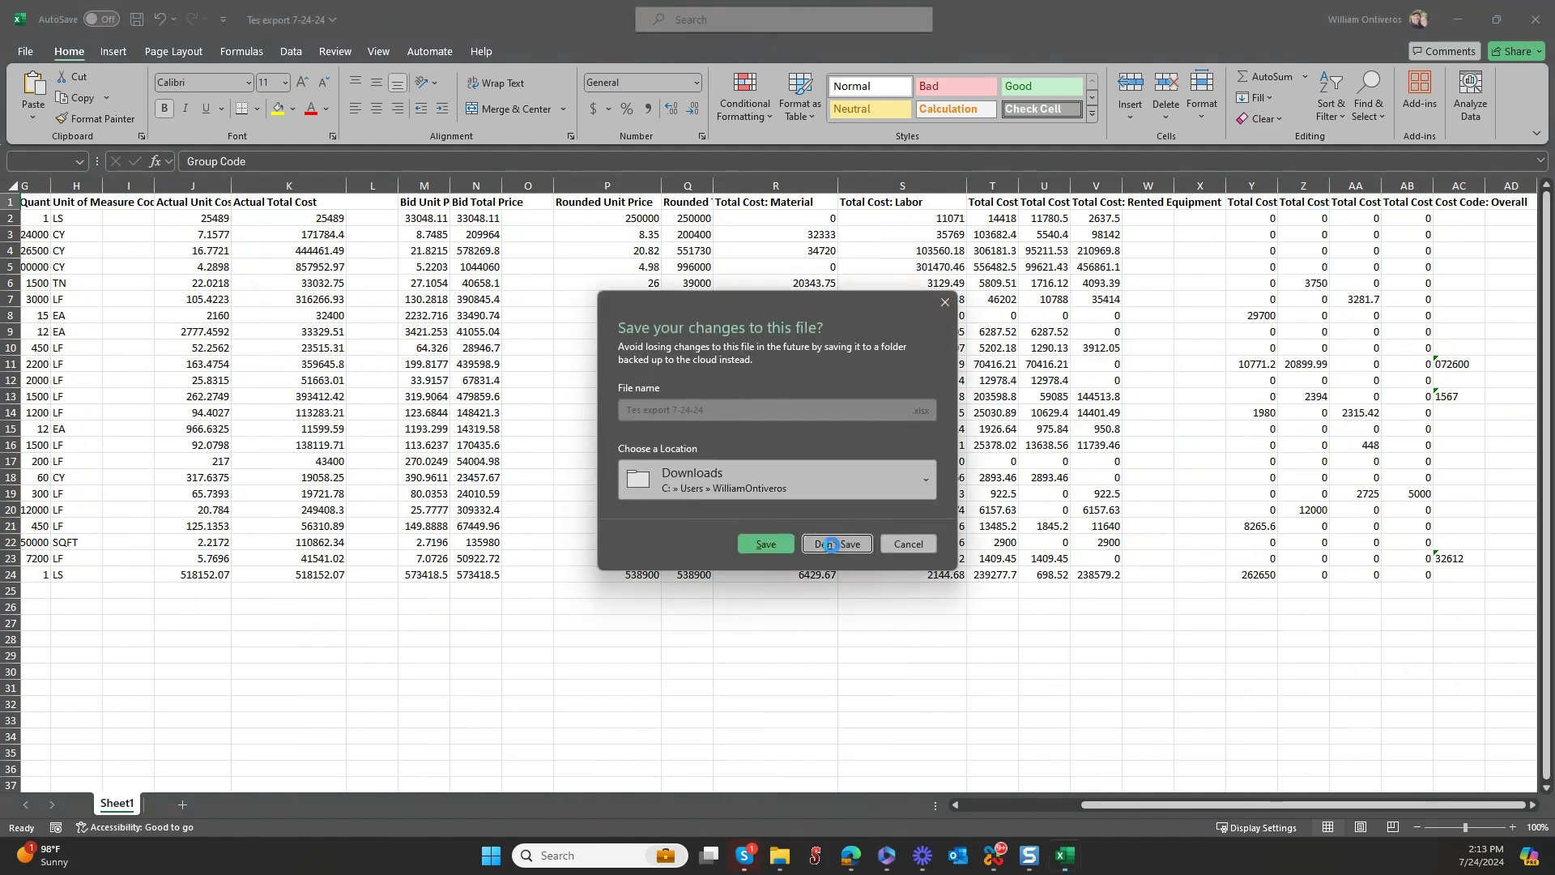
Step: Discard the workbook changes and reload 'Overall Cost no Fuel' into a new Excel export setup
{"action": "left_click", "coordinate": [688, 312]}
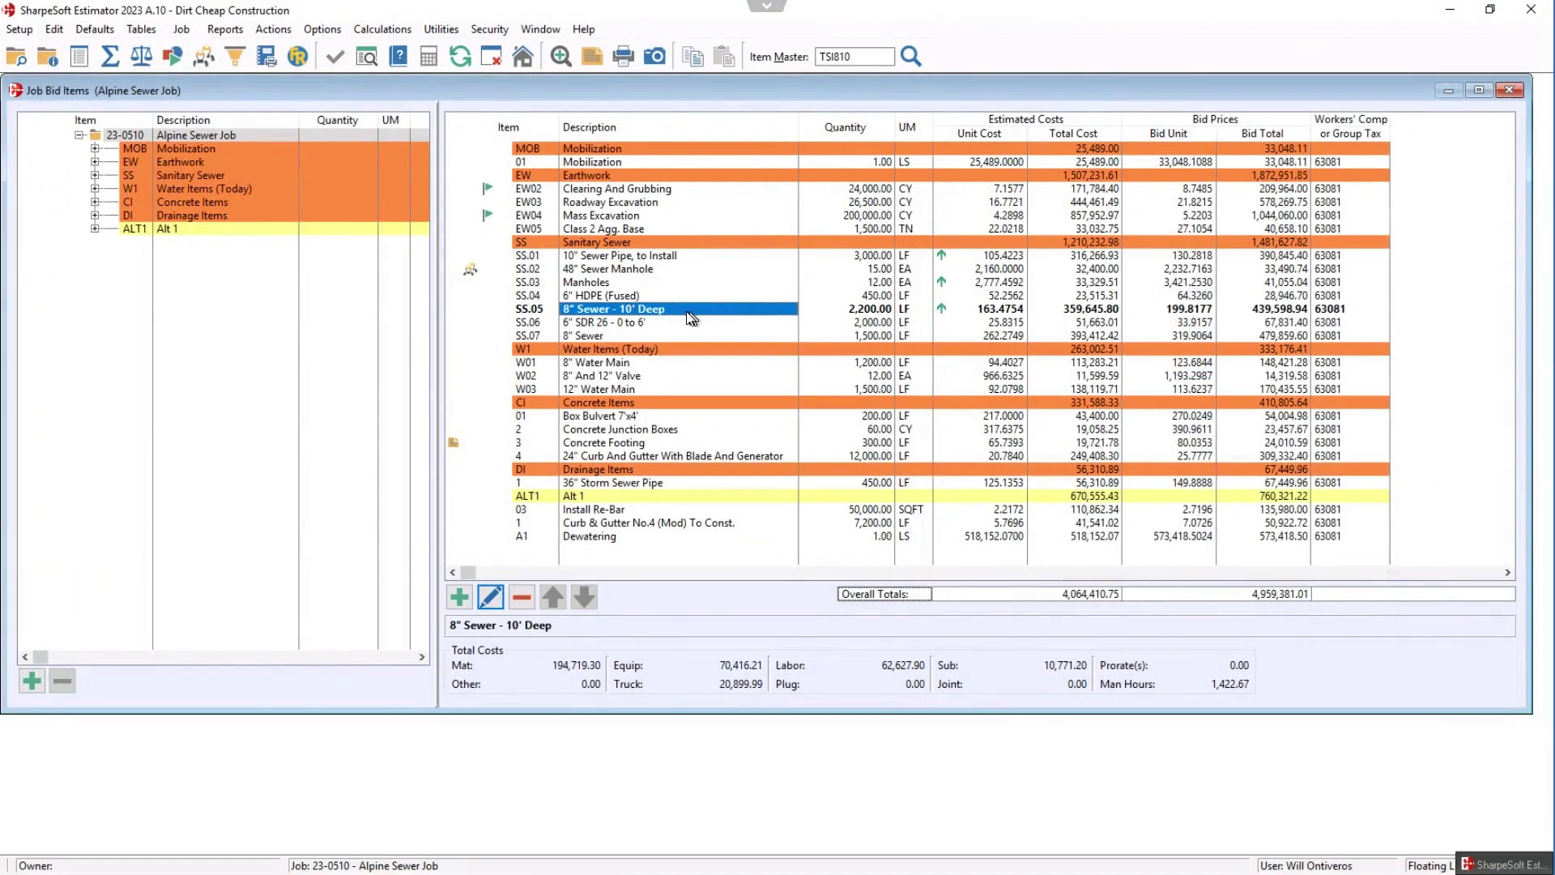
{"action": "right_click", "coordinate": [625, 294]}
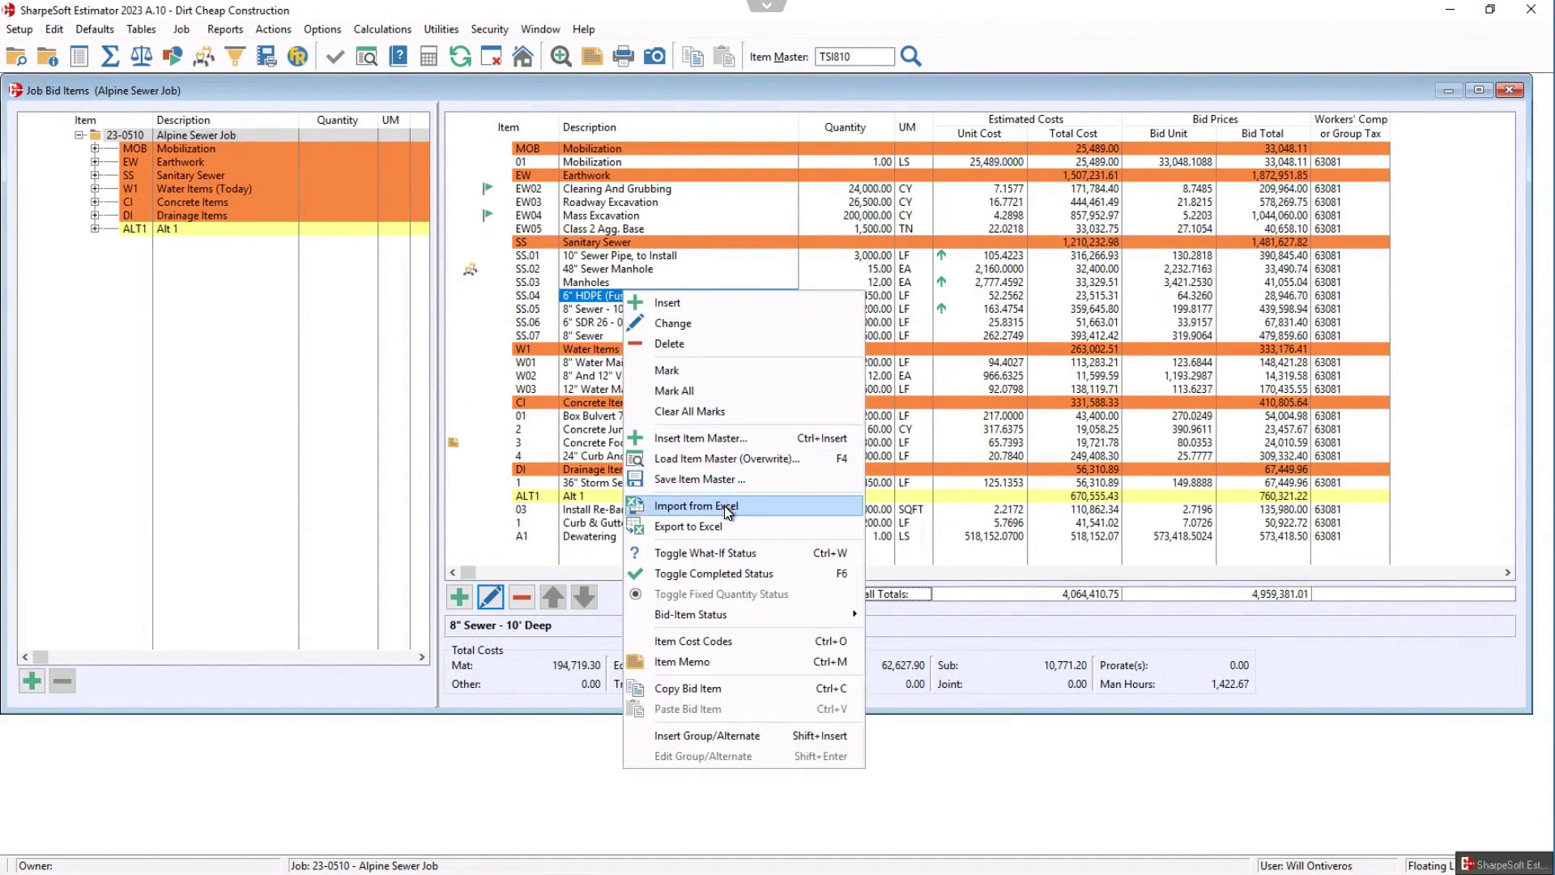
{"action": "left_click", "coordinate": [727, 527]}
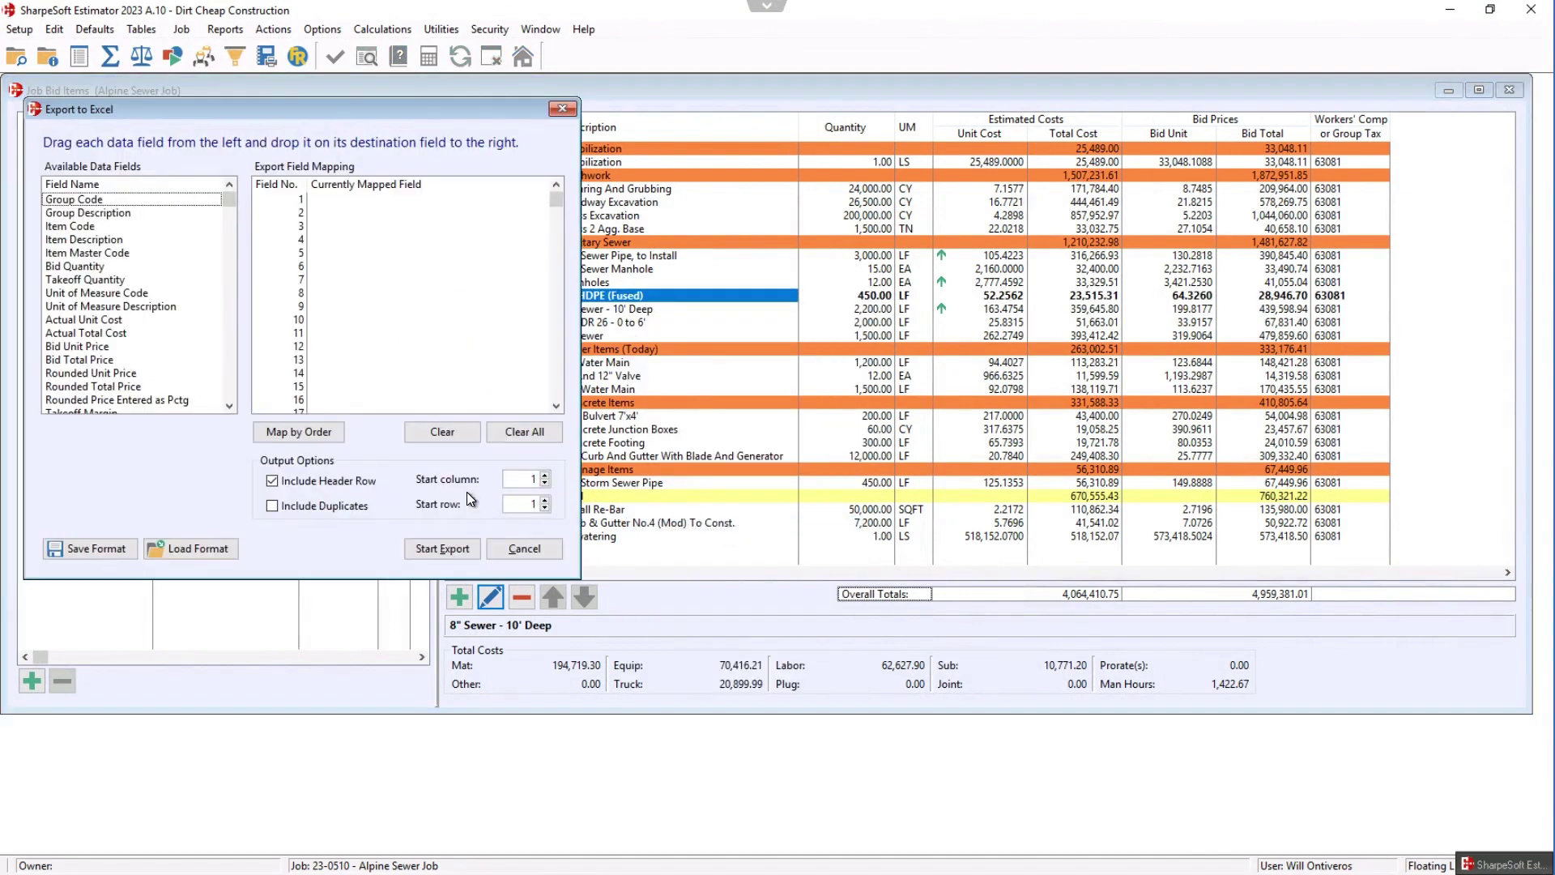
{"action": "left_click", "coordinate": [206, 549]}
{"action": "left_click", "coordinate": [245, 161]}
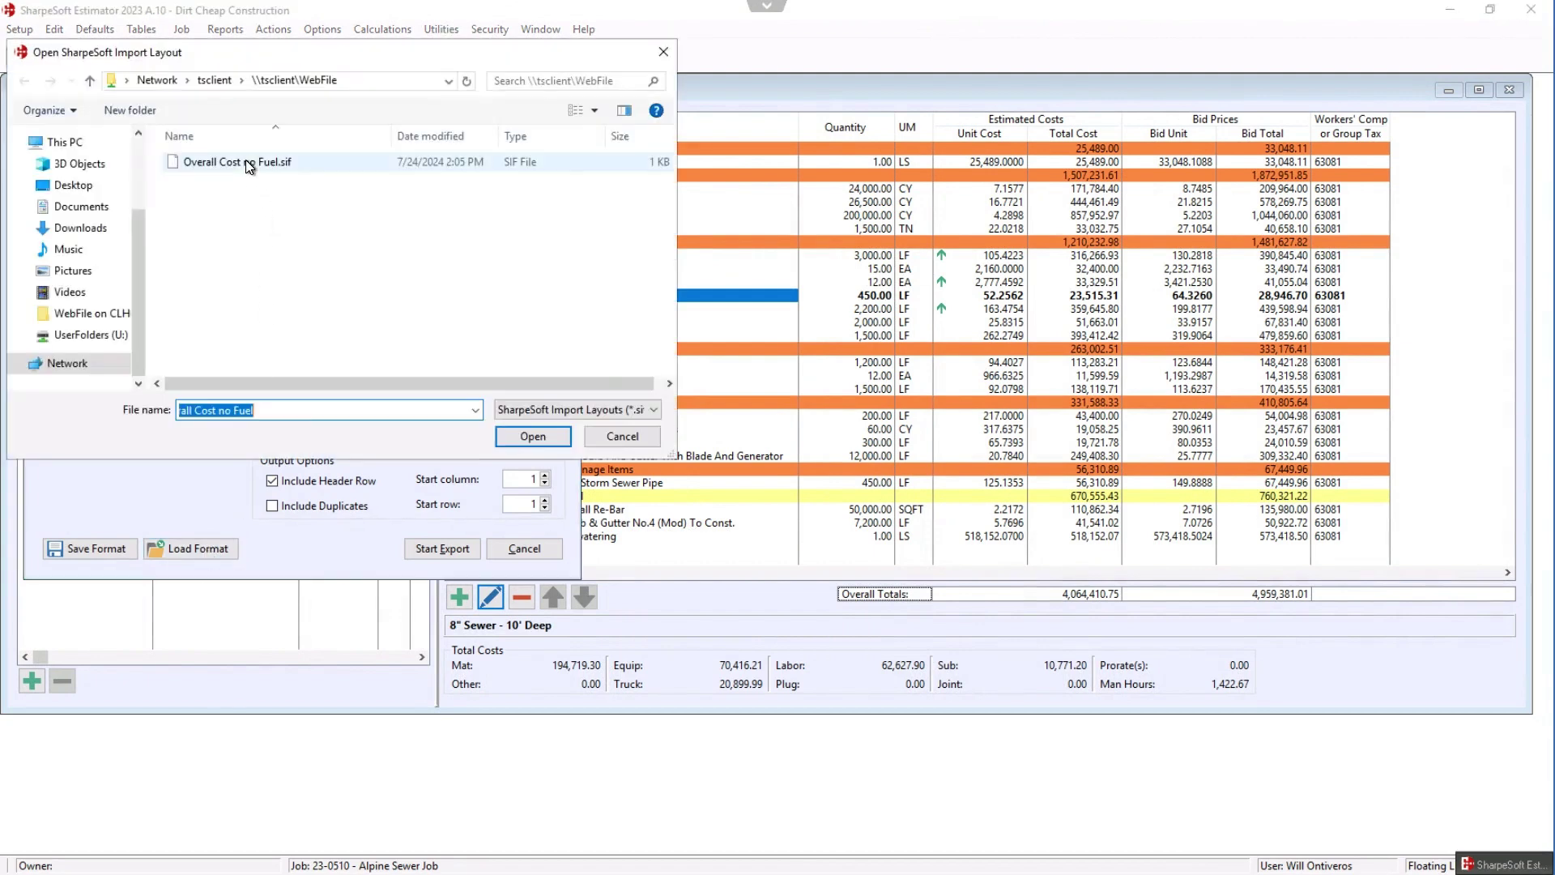
{"action": "double_click", "coordinate": [246, 160]}
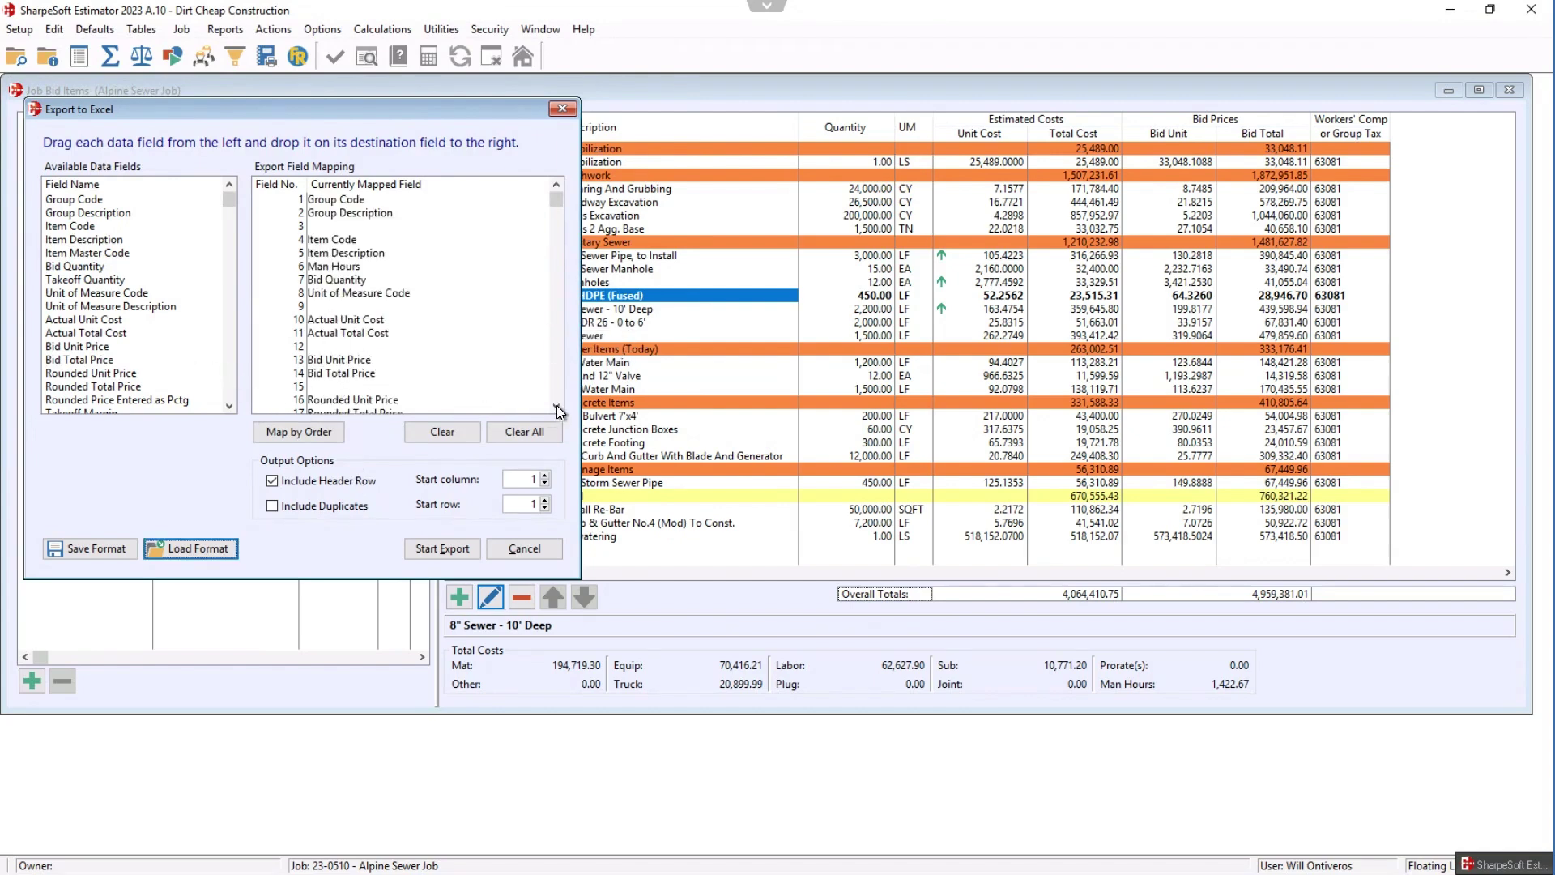
Step: Map Total Cost: Owned Eqpt Fuel to field 22 and Total Cost: Rented Eqpt Fuel to field 24
{"action": "scroll", "coordinate": [556, 405], "scroll_direction": "down", "scroll_amount": 3}
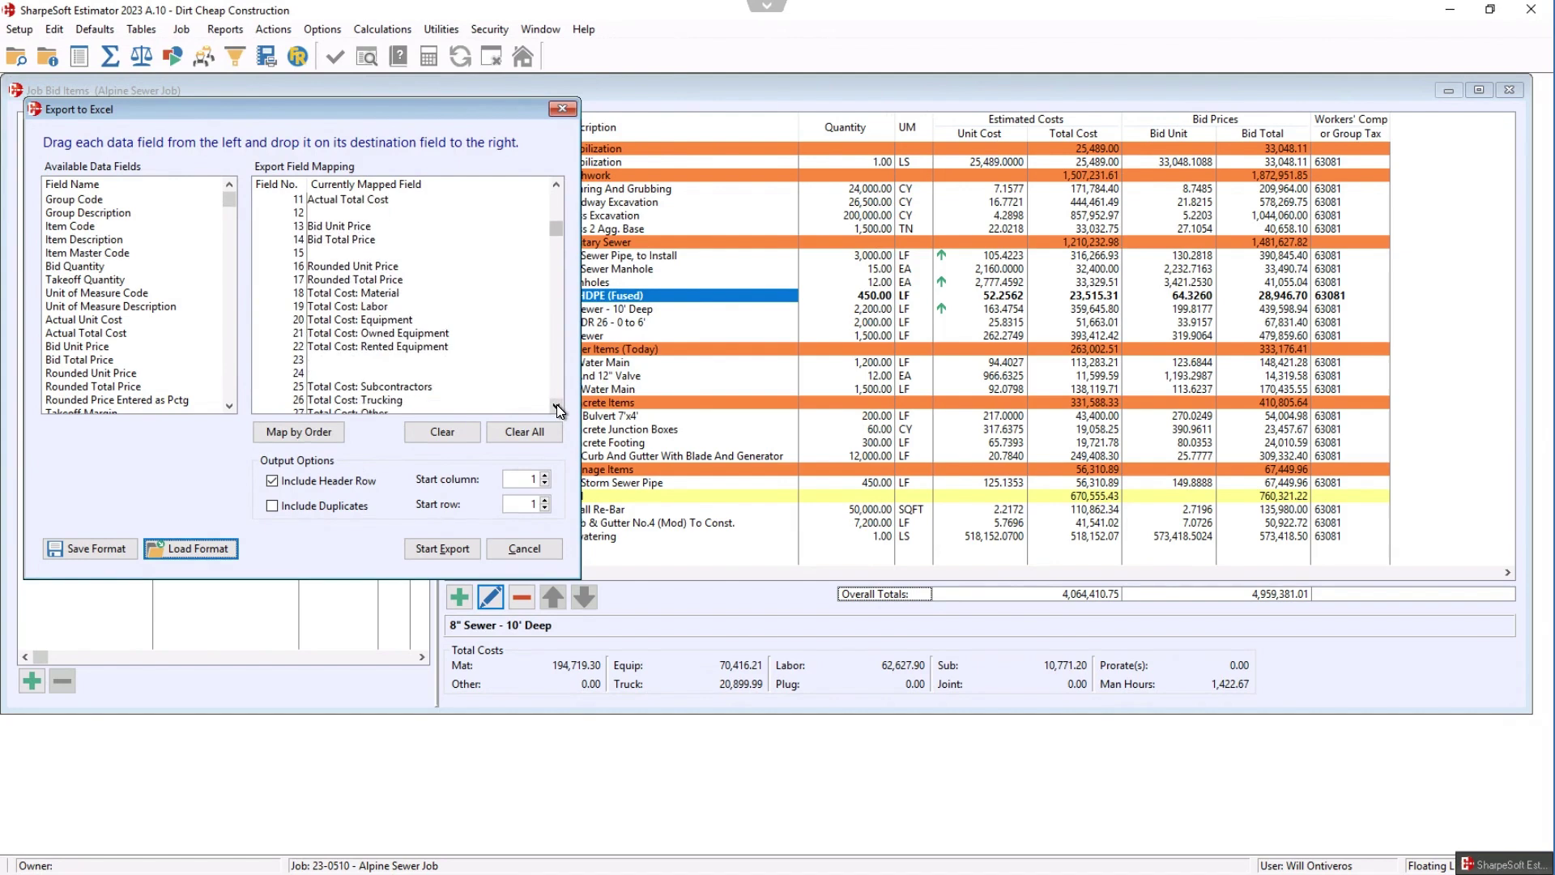
{"action": "left_click", "coordinate": [557, 406]}
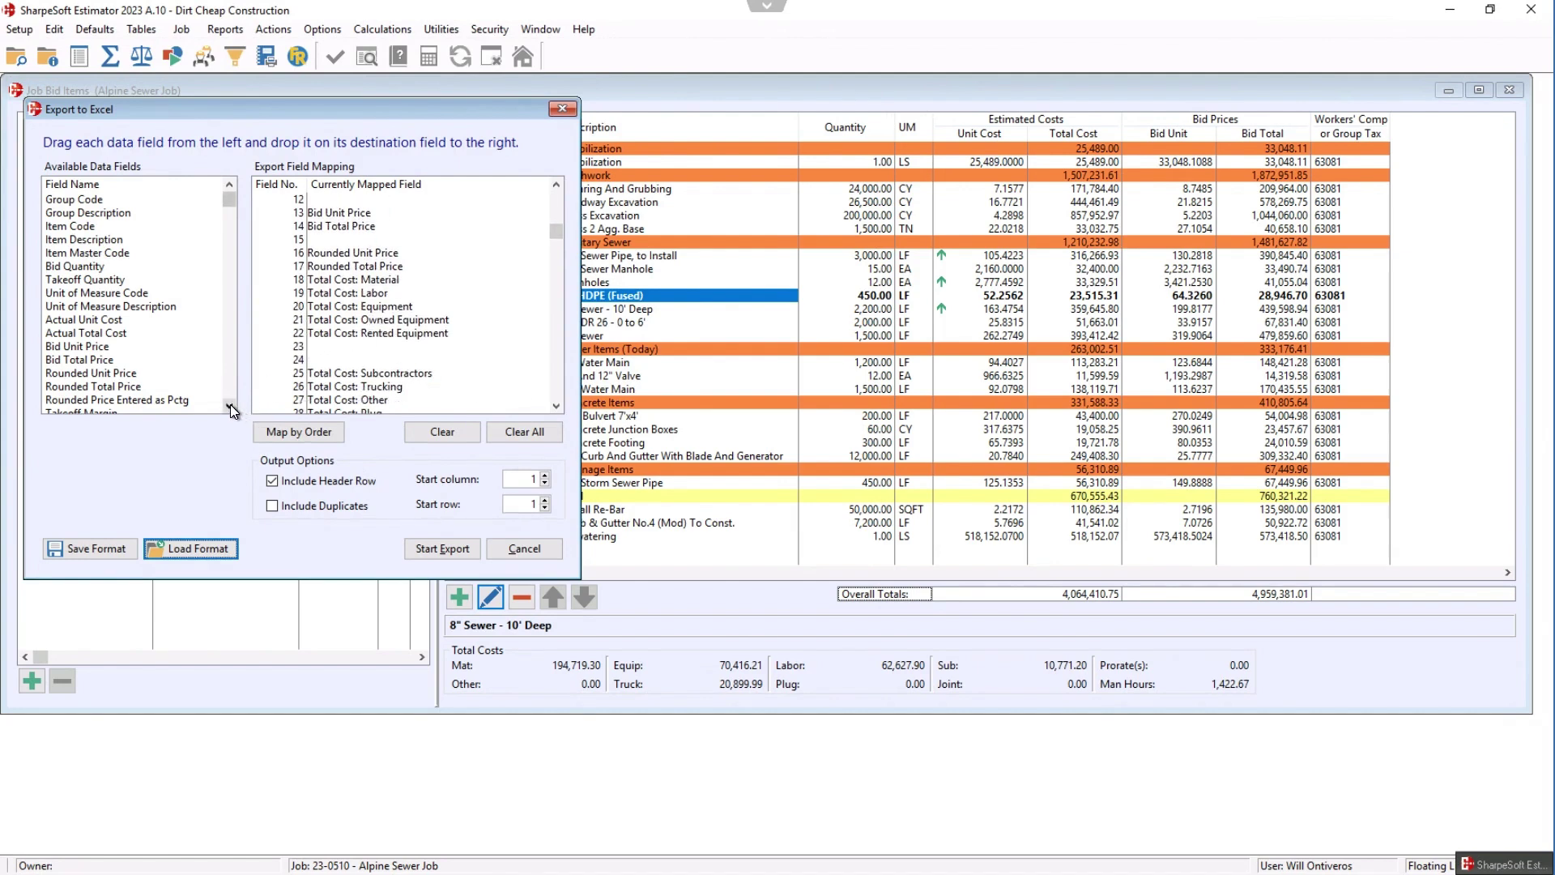
{"action": "scroll", "coordinate": [231, 409], "scroll_direction": "down", "scroll_amount": 4}
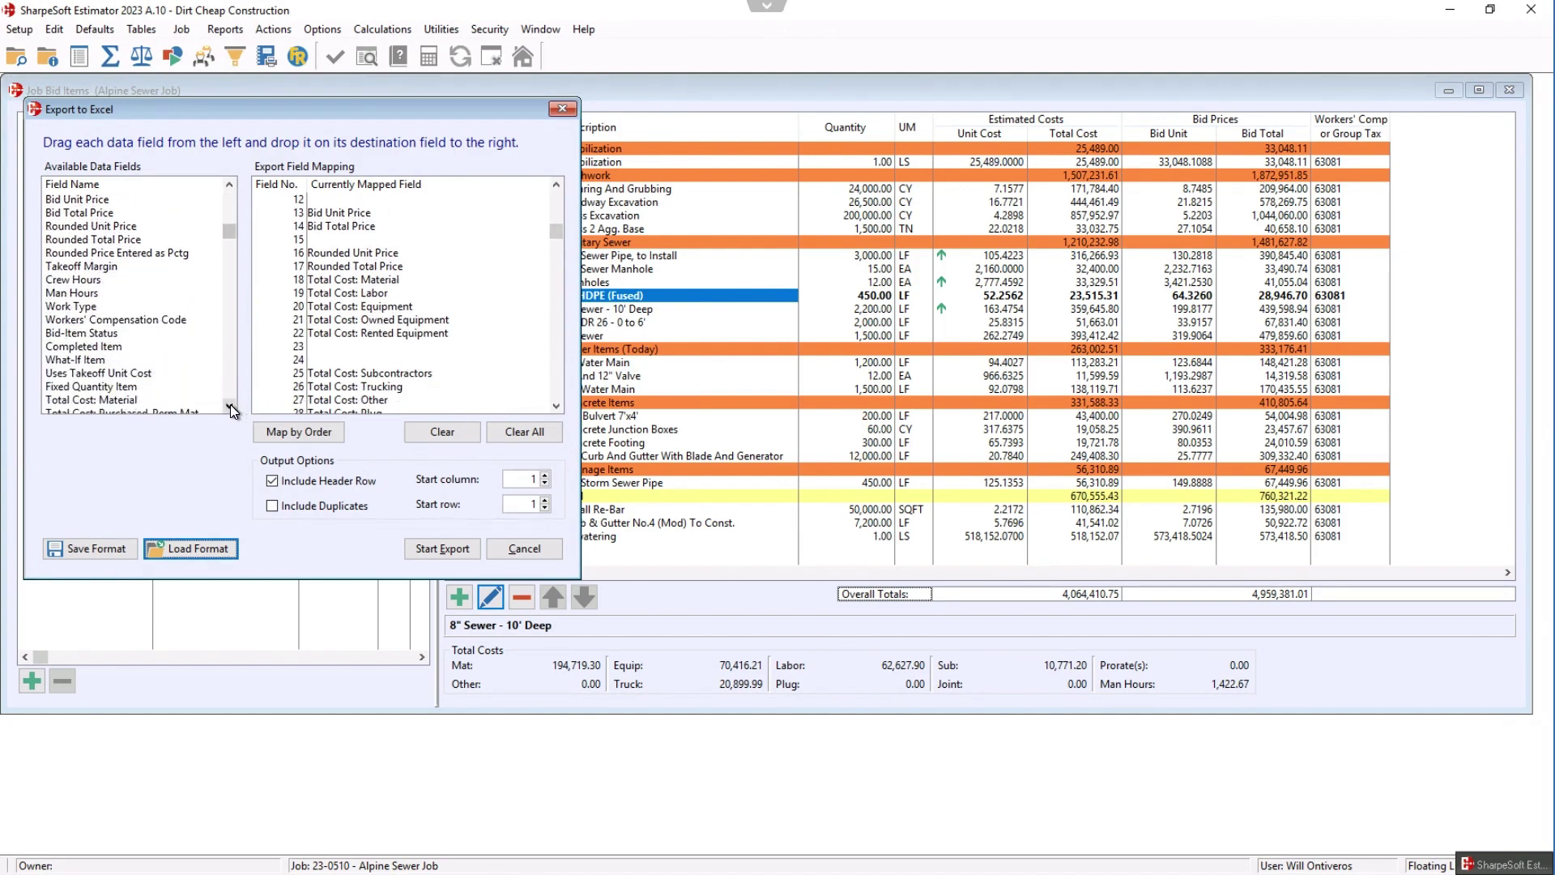
{"action": "scroll", "coordinate": [230, 404], "scroll_direction": "down", "scroll_amount": 3}
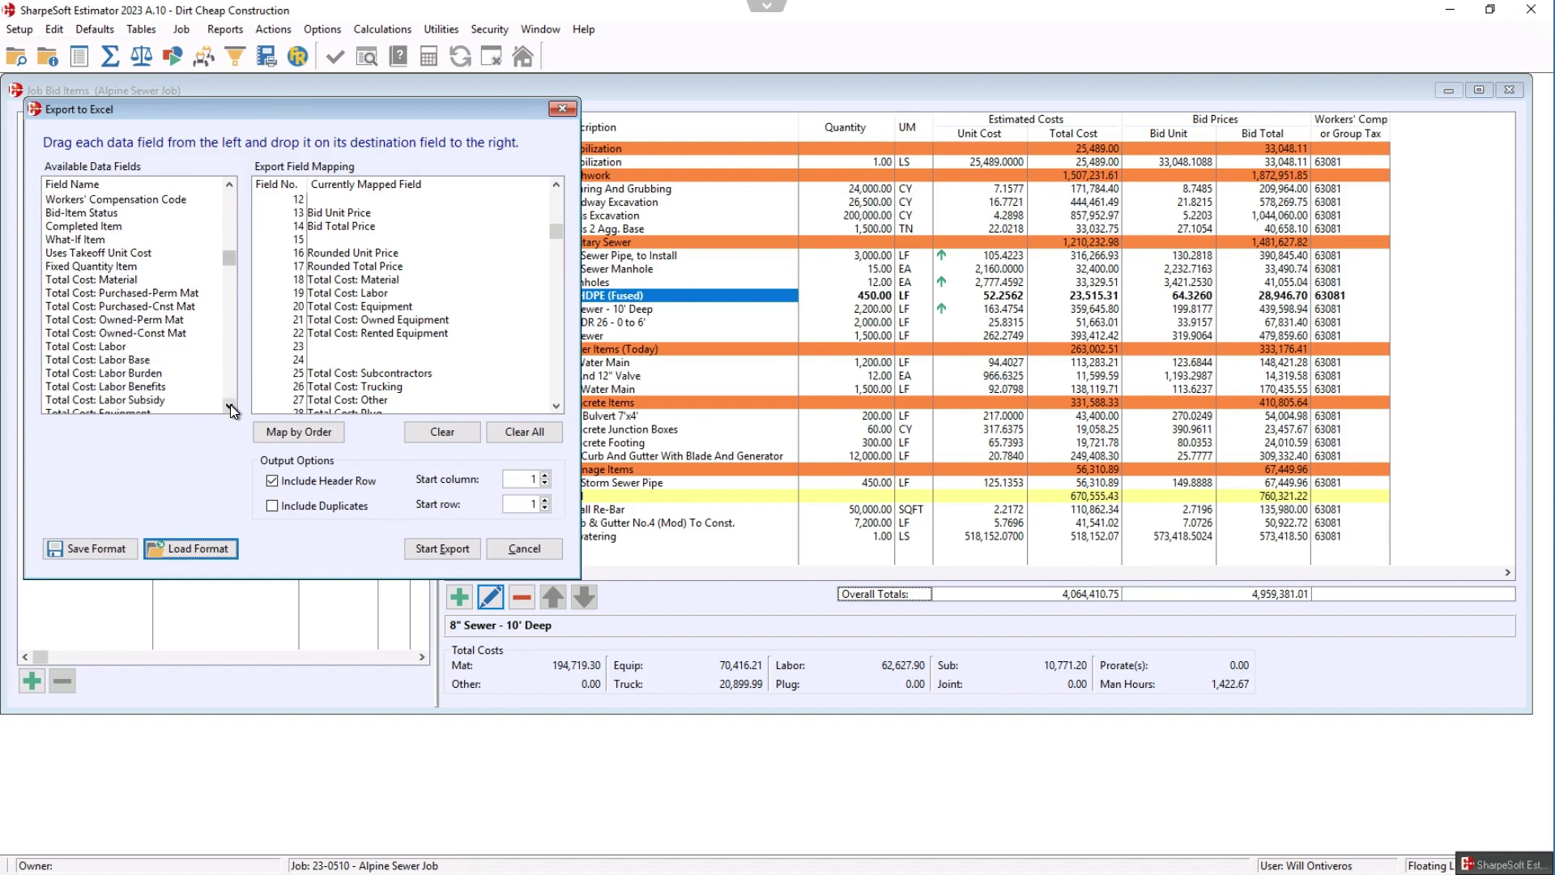
{"action": "scroll", "coordinate": [230, 405], "scroll_direction": "down", "scroll_amount": 3}
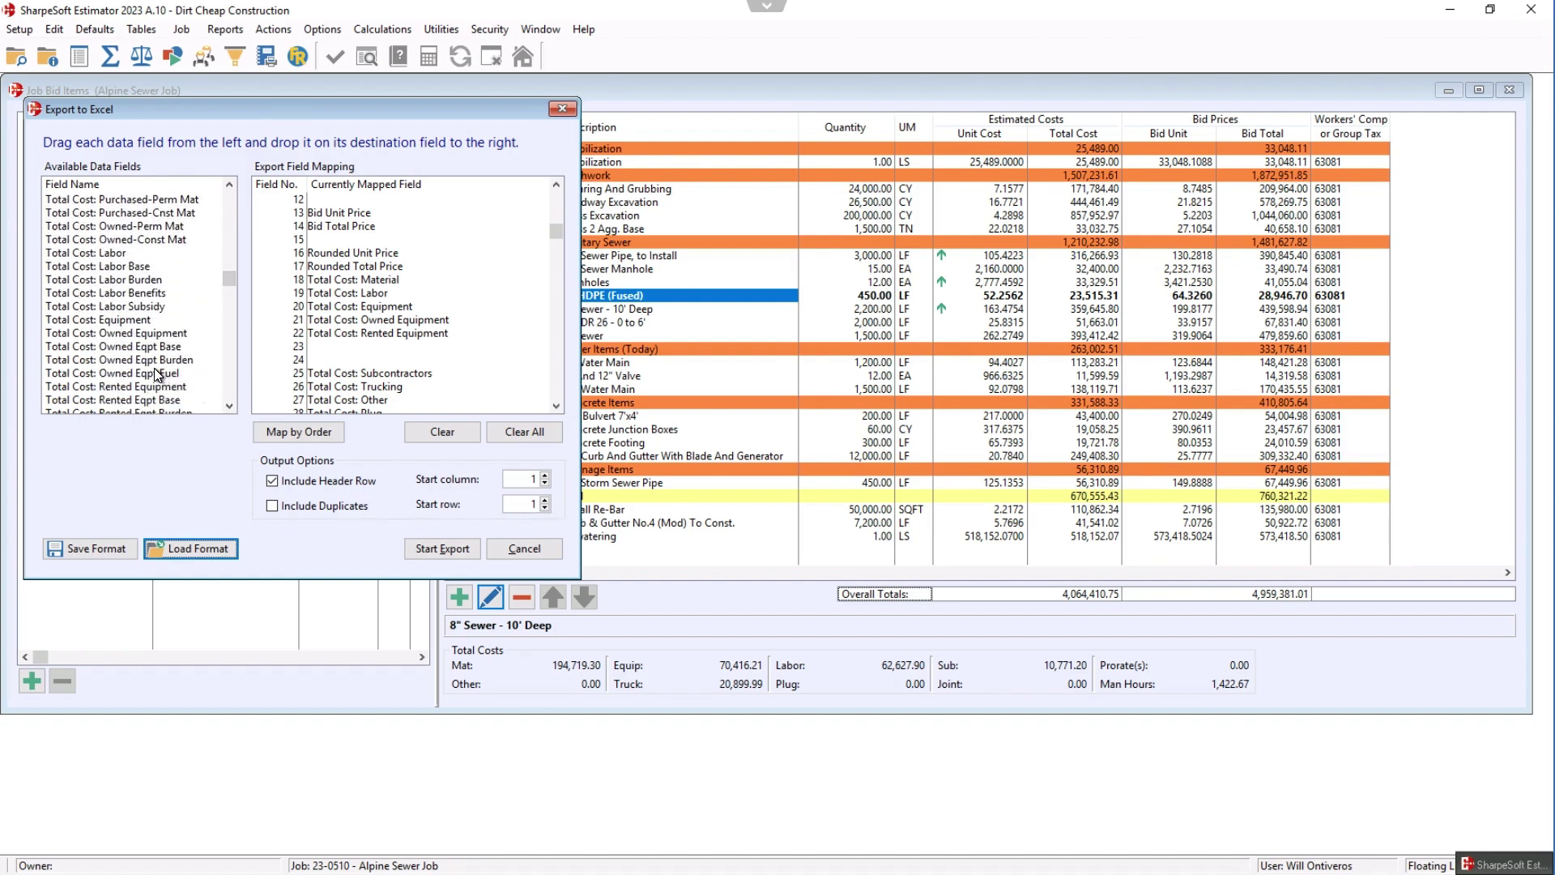
{"action": "left_click_drag", "start_coordinate": [155, 374], "coordinate": [362, 347]}
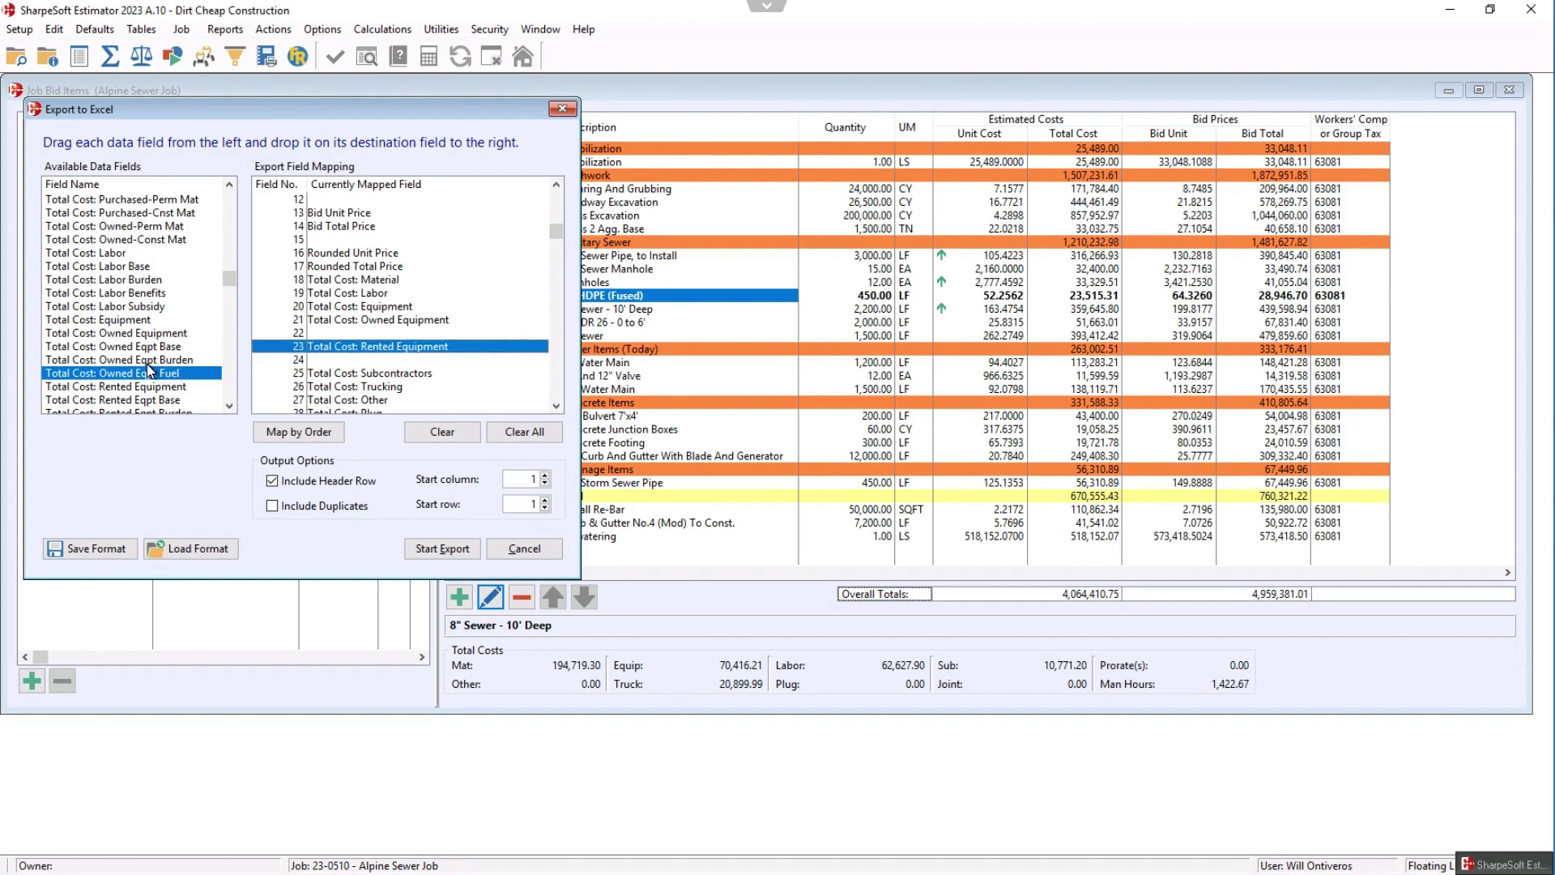
{"action": "left_click_drag", "start_coordinate": [147, 364], "coordinate": [358, 338]}
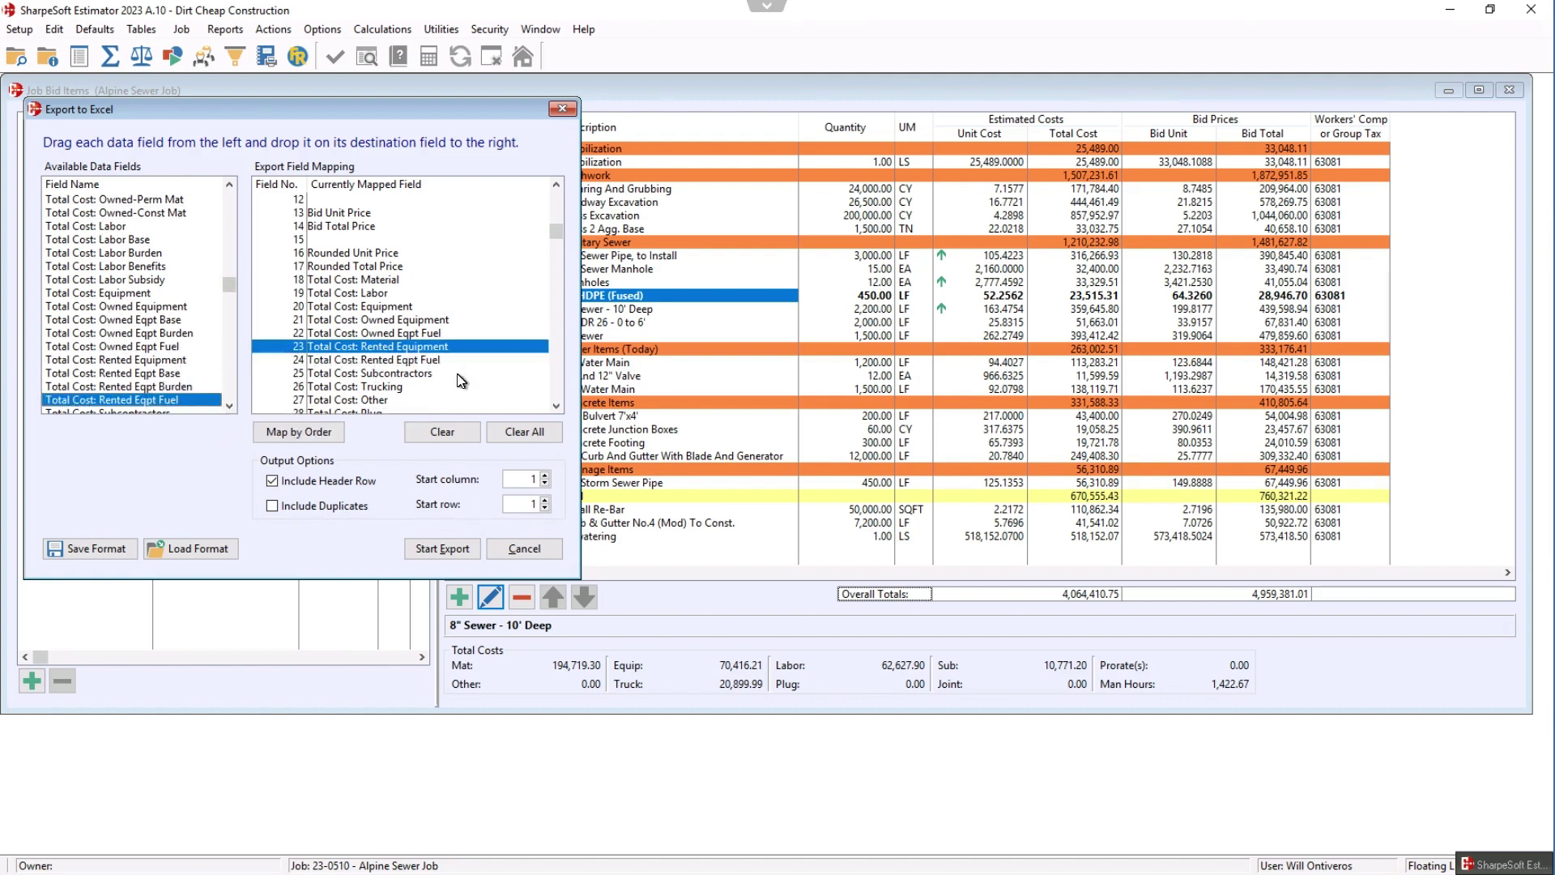
Step: Save the mapping format, renaming 'Overall Cost no Fuel' to 'Overall Cost with Fuel'
{"action": "left_click", "coordinate": [113, 545]}
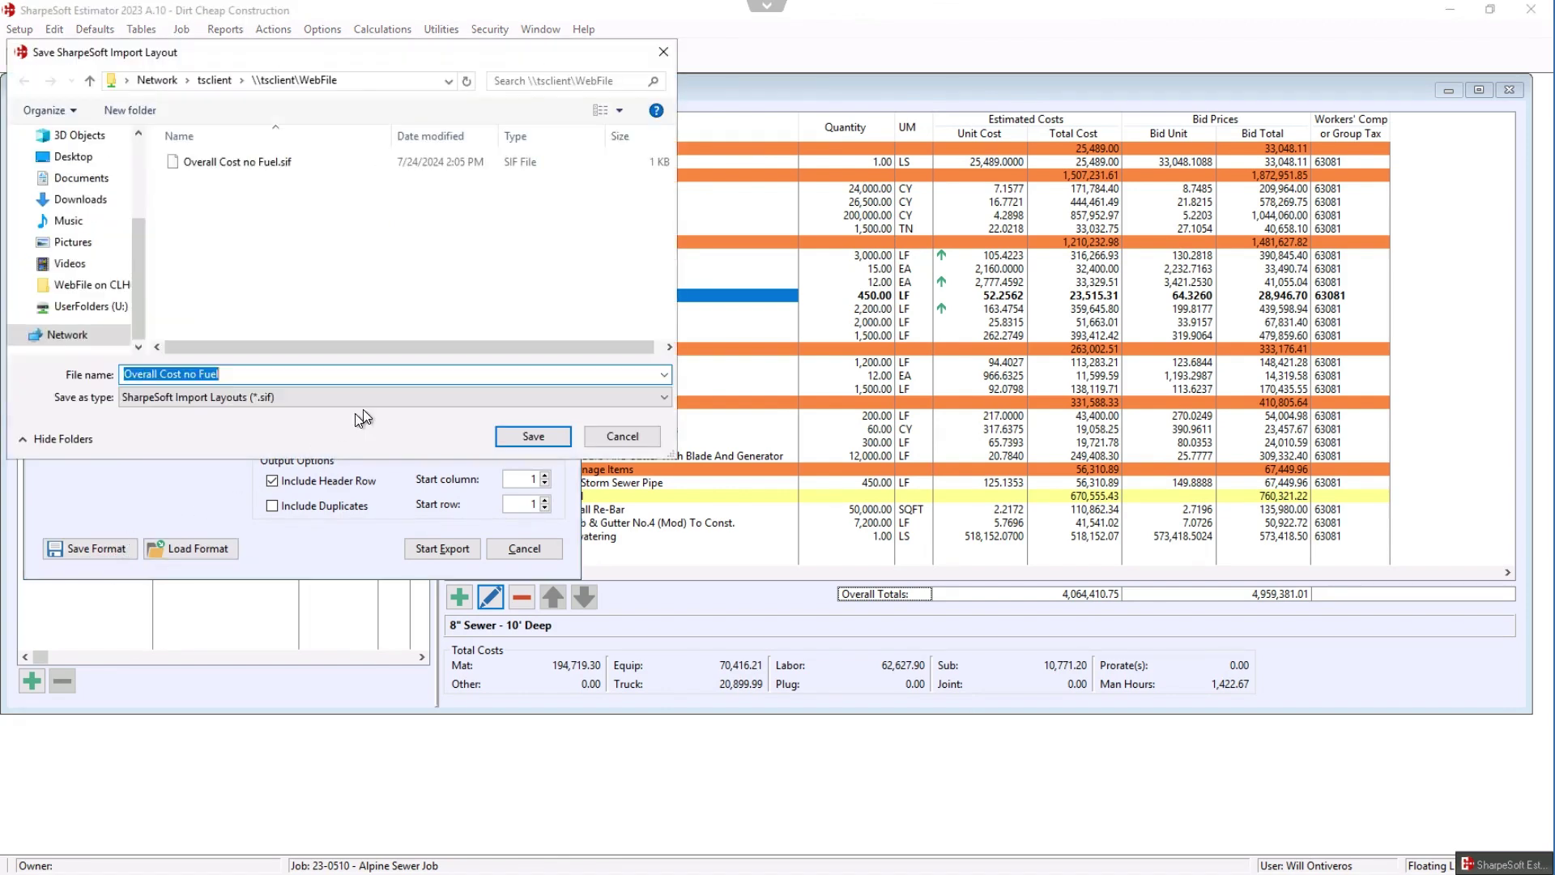
{"action": "left_click", "coordinate": [200, 376]}
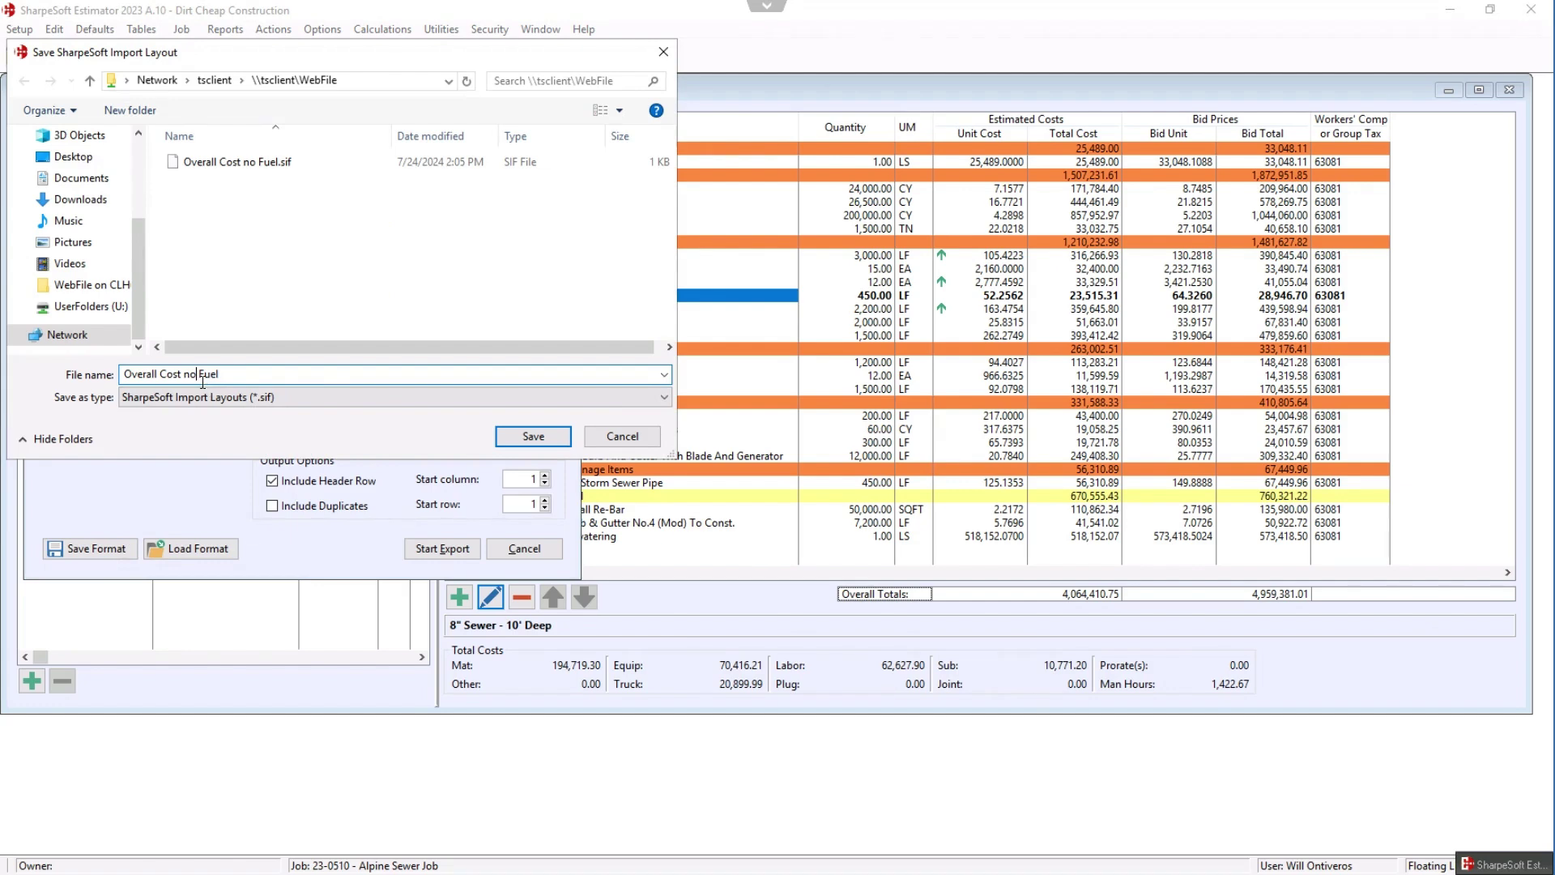
{"action": "key", "text": "BackSpace"}
{"action": "key", "text": "BackSpace"}
{"action": "key", "text": "BackSpace"}
{"action": "type", "text": "with"}
{"action": "left_click", "coordinate": [551, 445]}
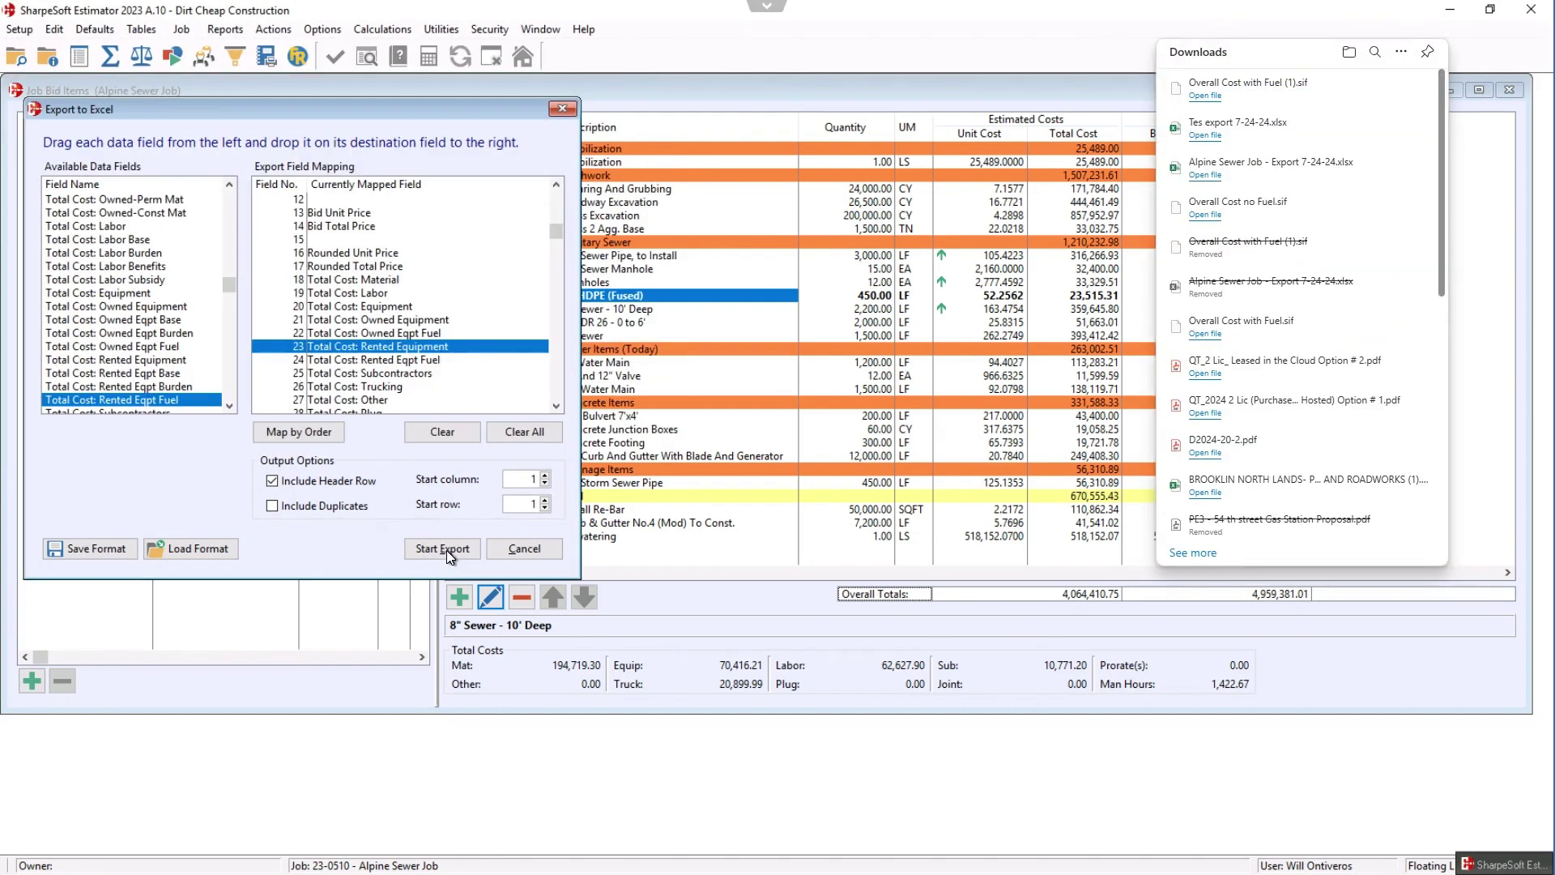
Step: Run the bid item export, saving the workbook as 'Test export with fuel'
{"action": "left_click", "coordinate": [447, 551]}
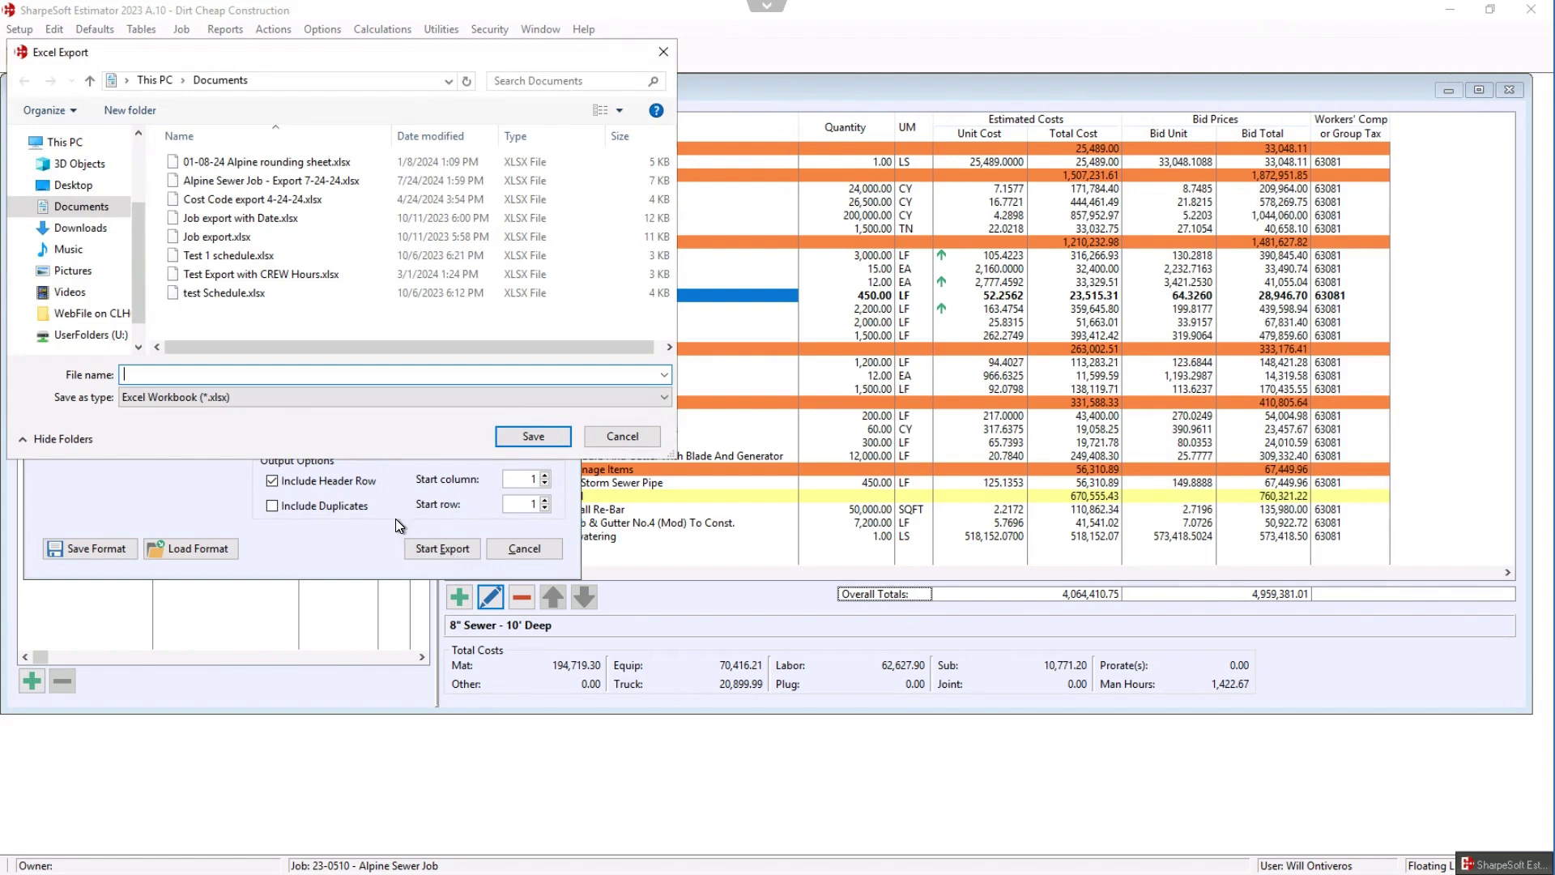
{"action": "type", "text": "Test "}
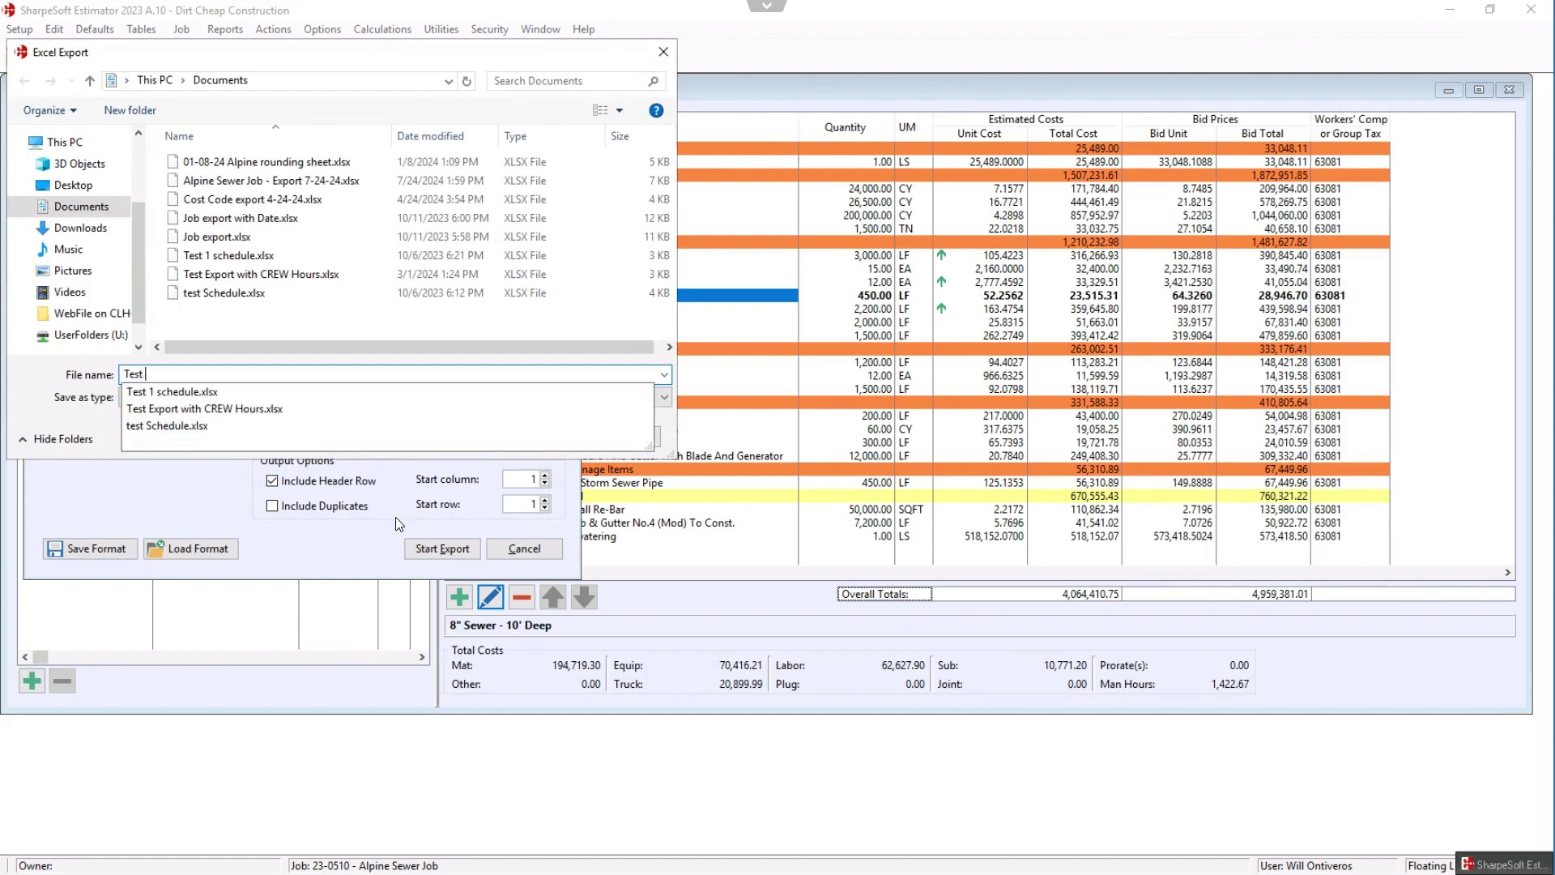
{"action": "type", "text": "export with fuel"}
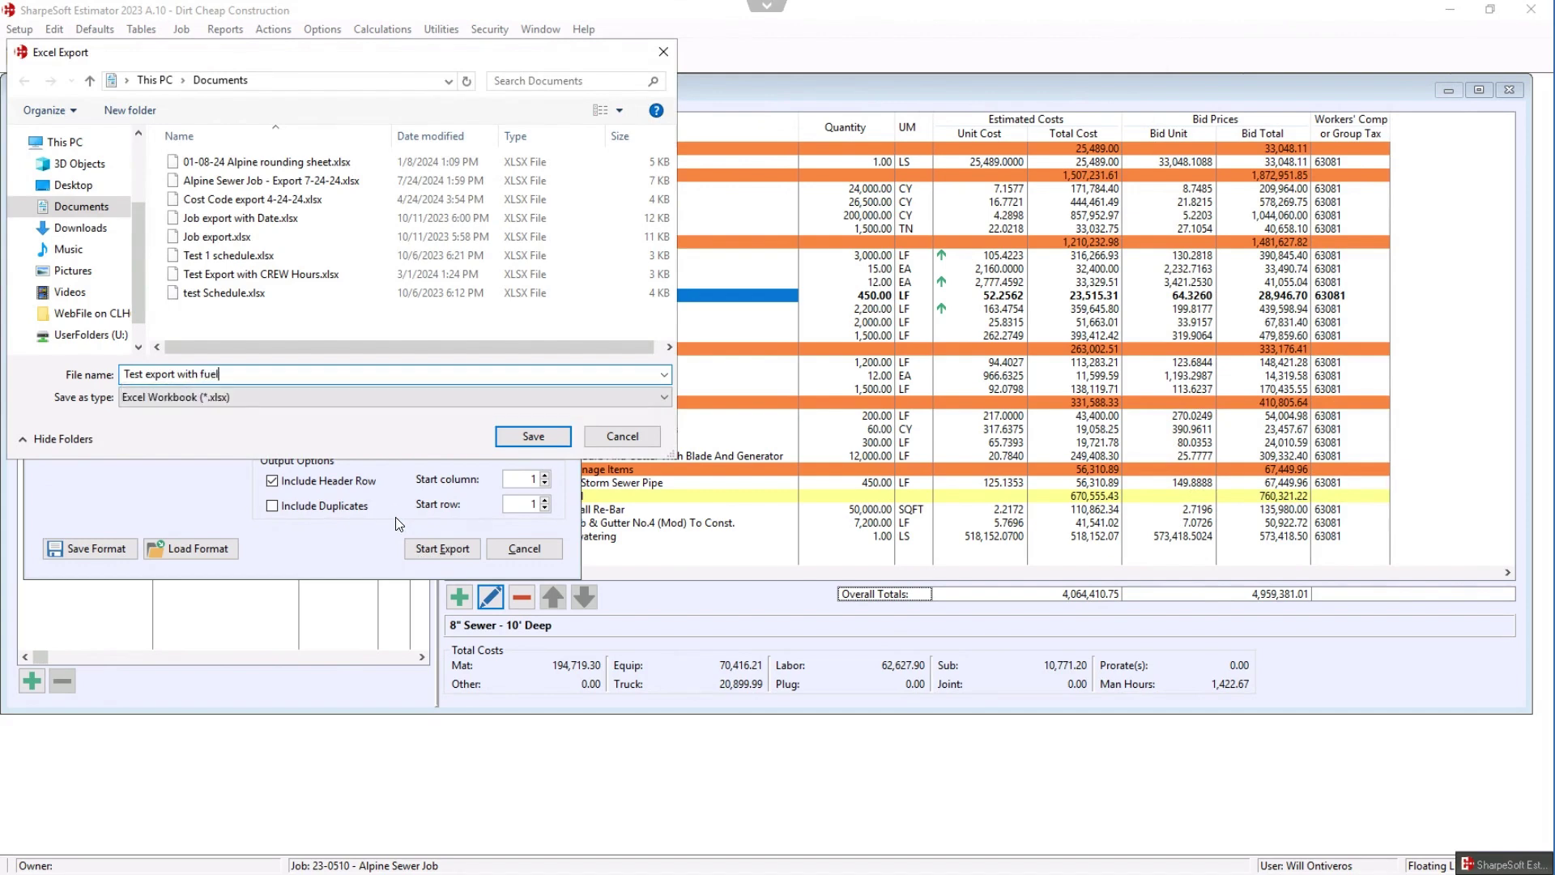
{"action": "key", "text": "Return"}
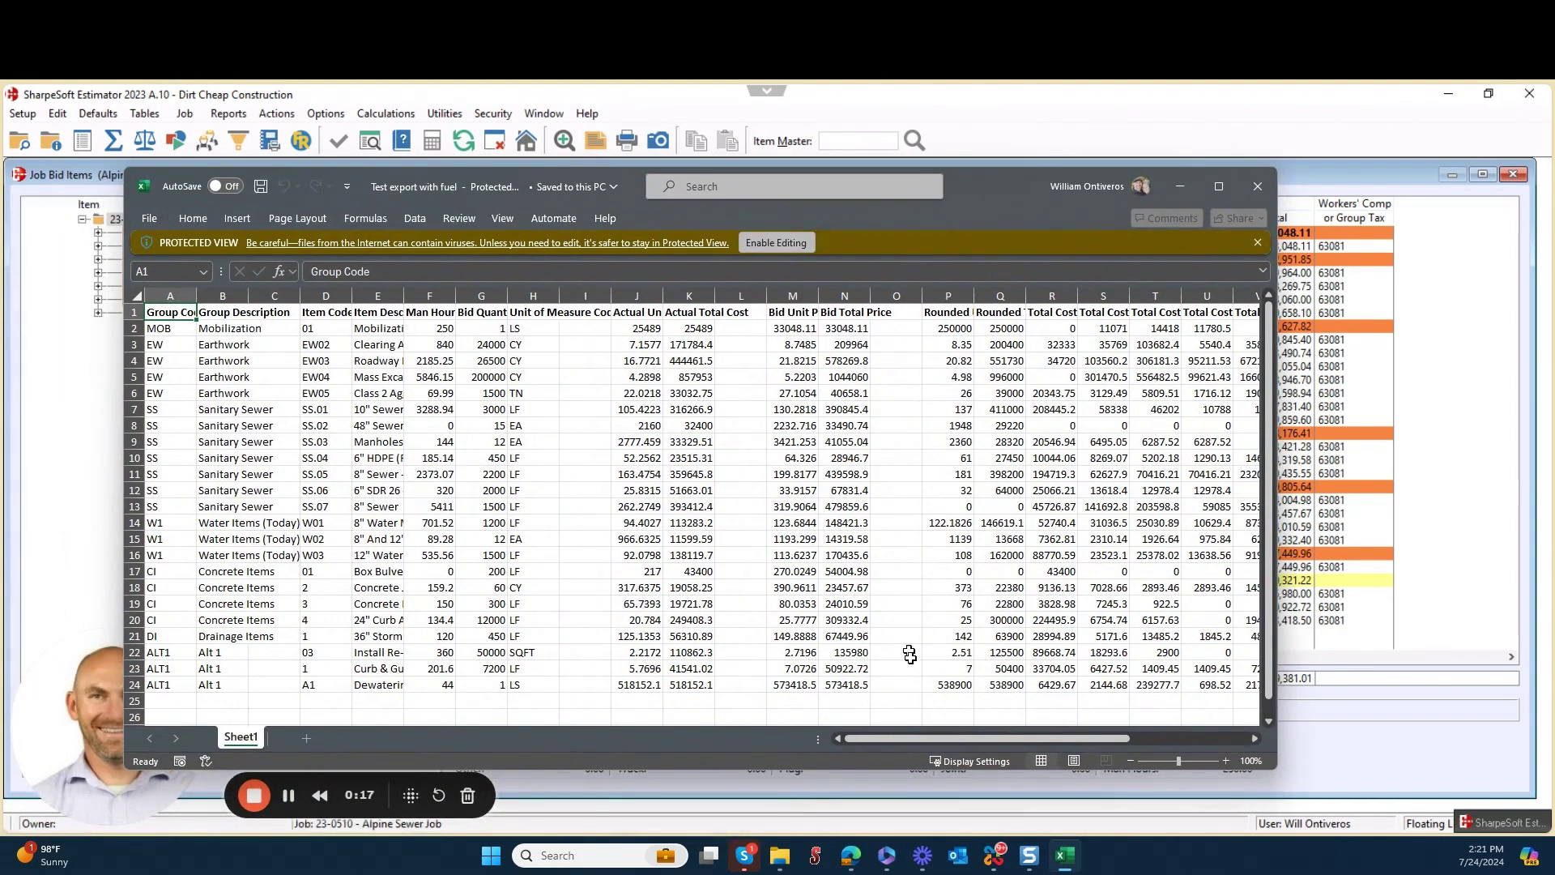
Step: Widen columns X and V so the Rented and Owned Eqpt Fuel headers fit
{"action": "left_click_drag", "start_coordinate": [936, 737], "coordinate": [1053, 737]}
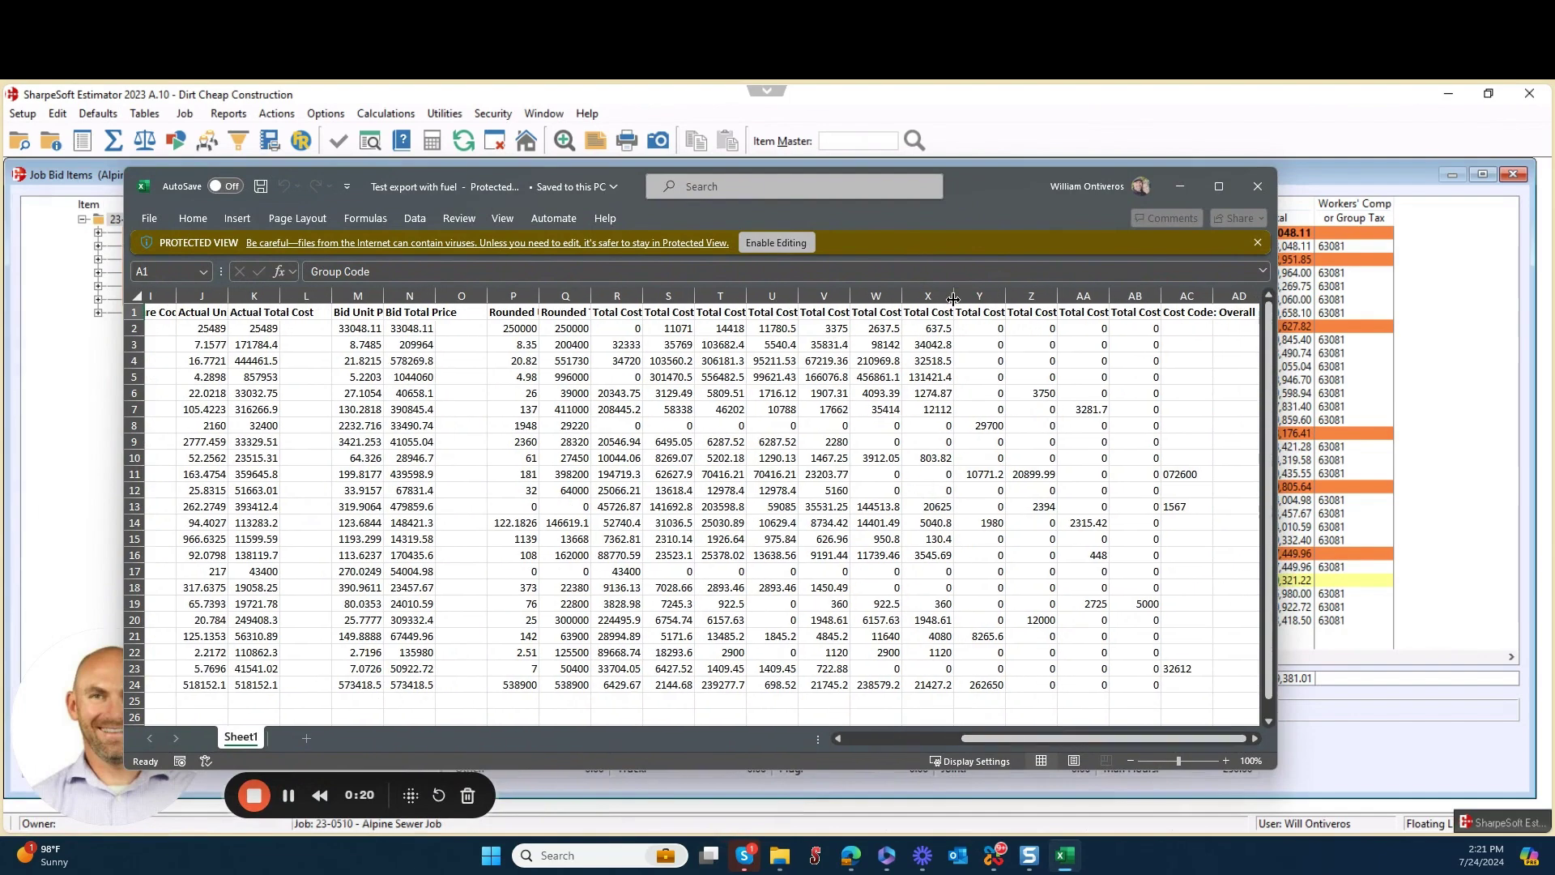
{"action": "left_click_drag", "start_coordinate": [954, 296], "coordinate": [1063, 296]}
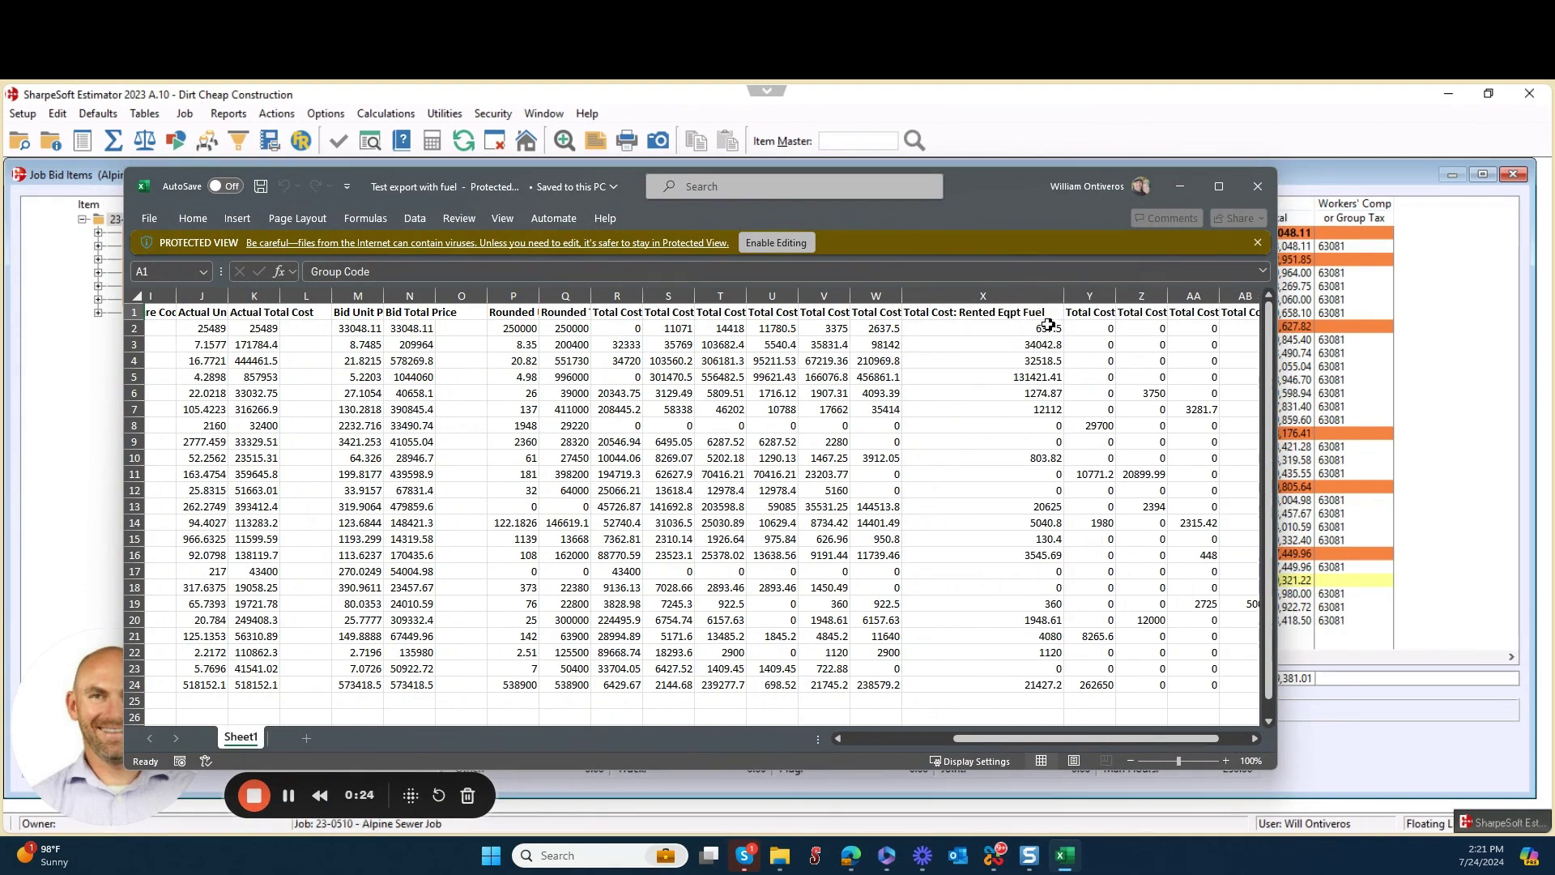
{"action": "left_click_drag", "start_coordinate": [849, 295], "coordinate": [935, 295]}
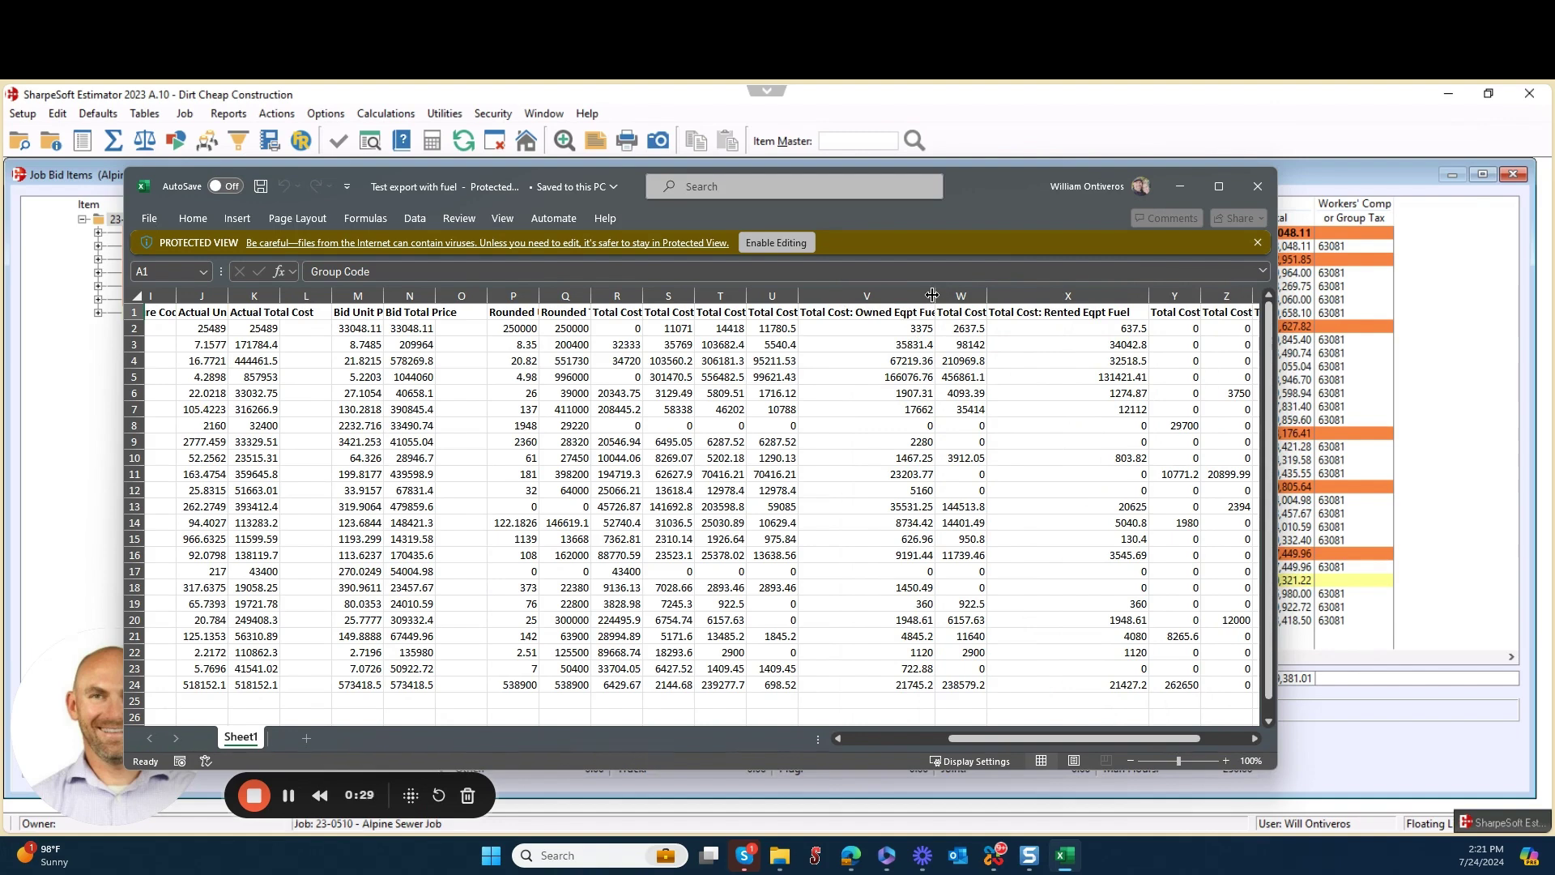
{"action": "left_click_drag", "start_coordinate": [932, 295], "coordinate": [989, 295]}
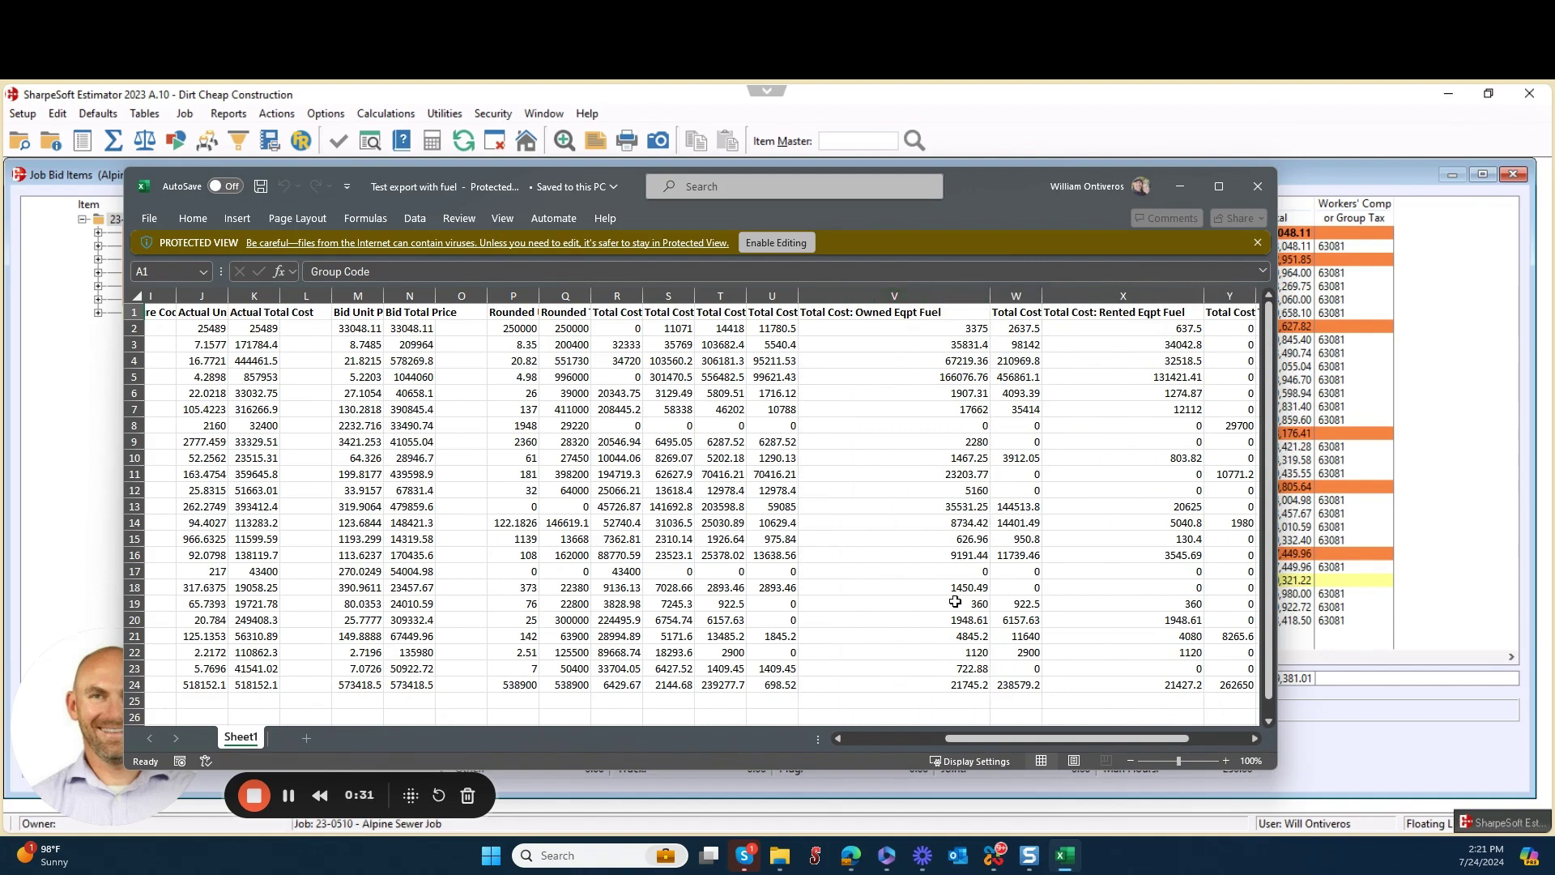
{"action": "left_click", "coordinate": [1179, 186]}
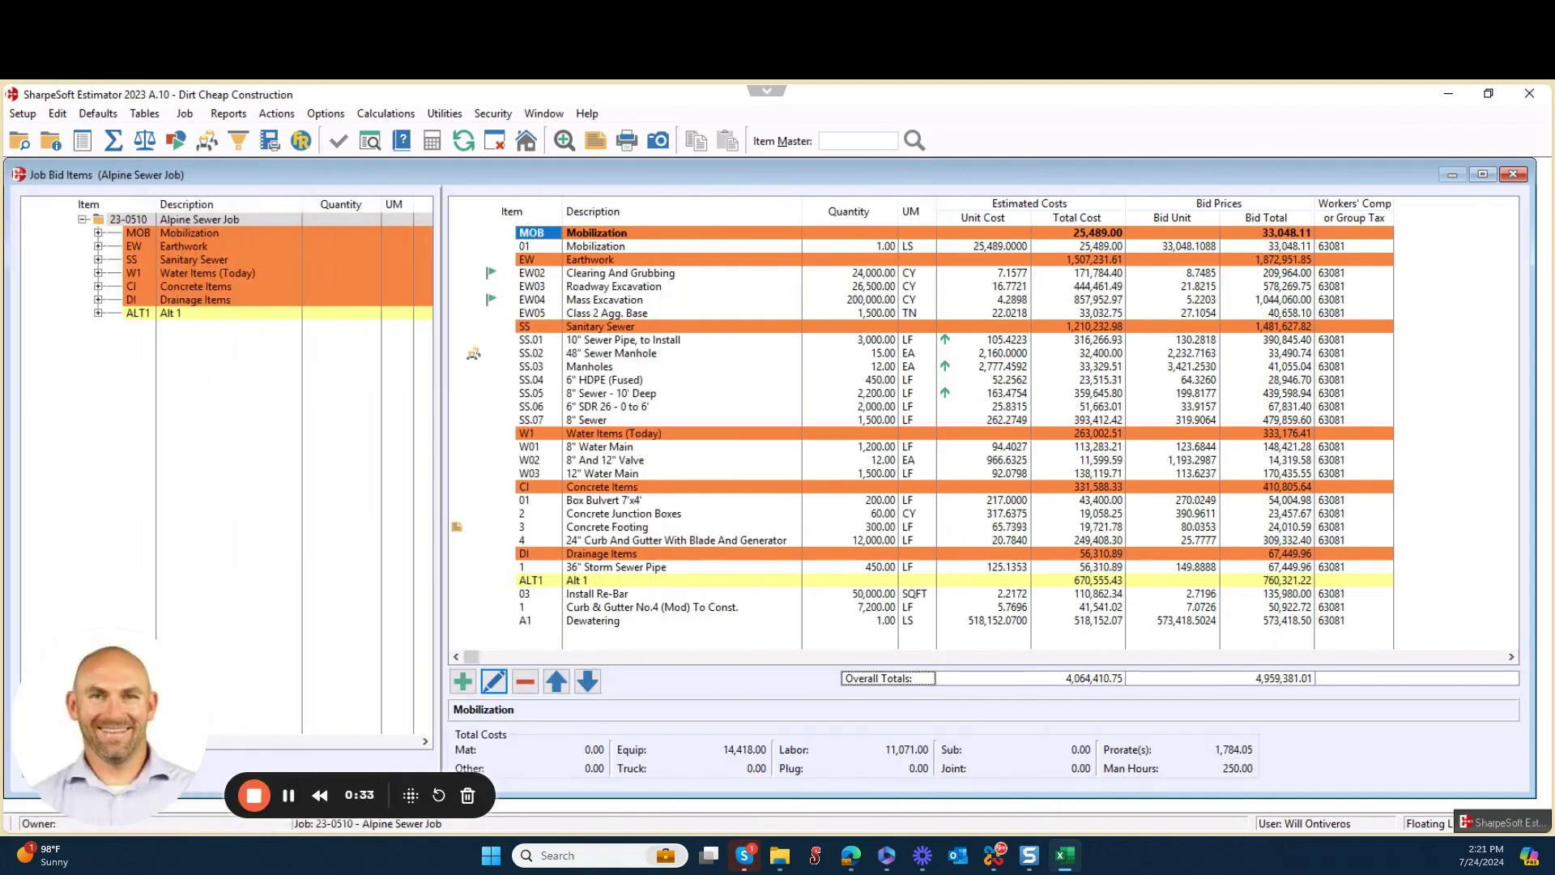
{"action": "left_click", "coordinate": [664, 394]}
{"action": "right_click", "coordinate": [665, 397]}
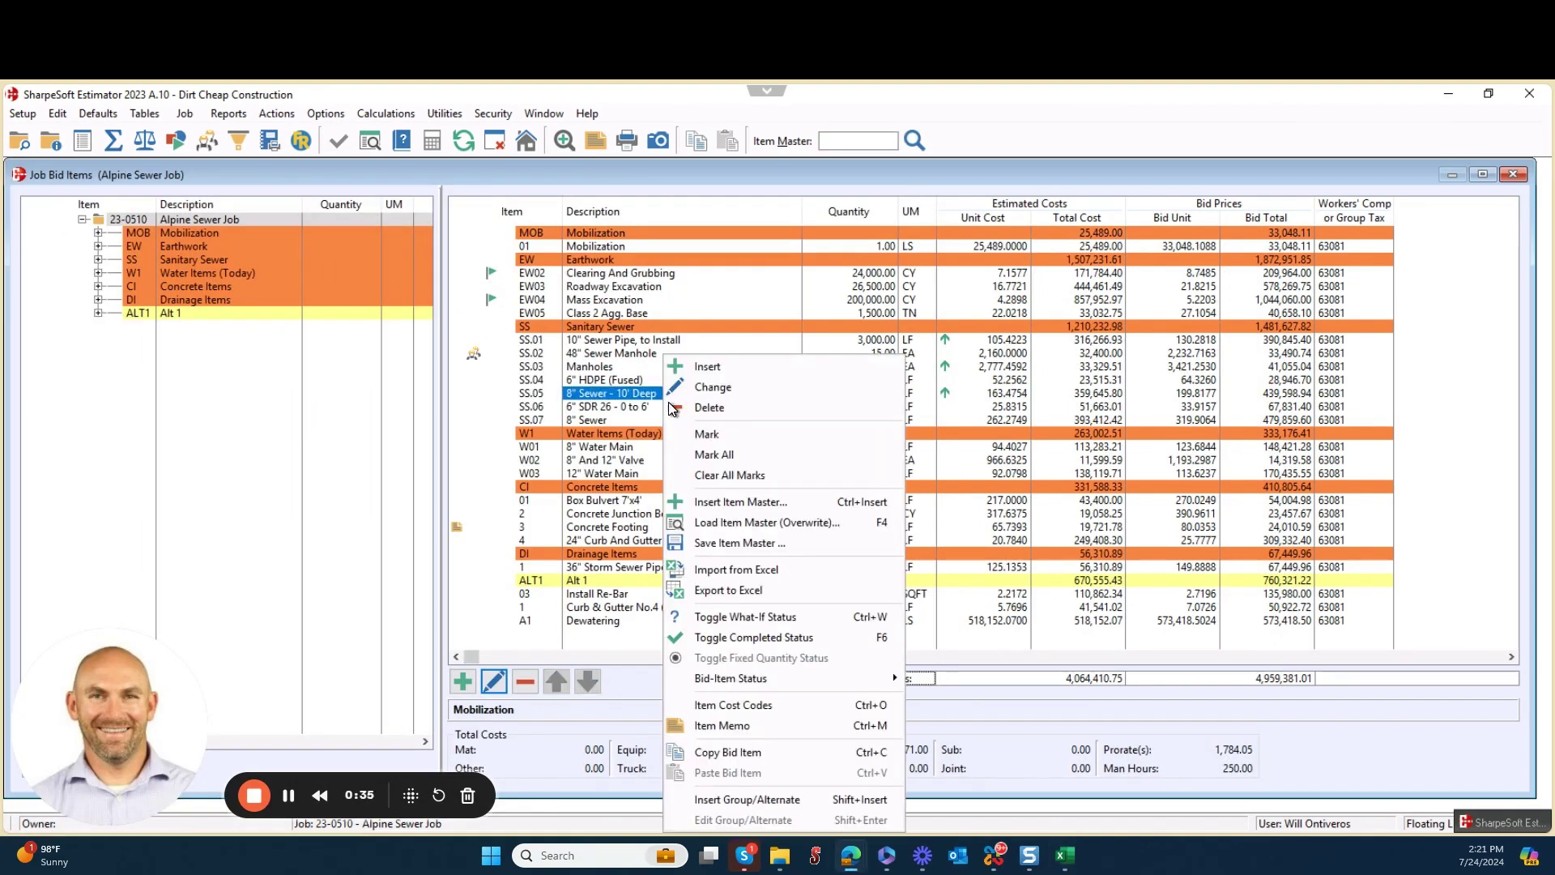
{"action": "left_click", "coordinate": [735, 580]}
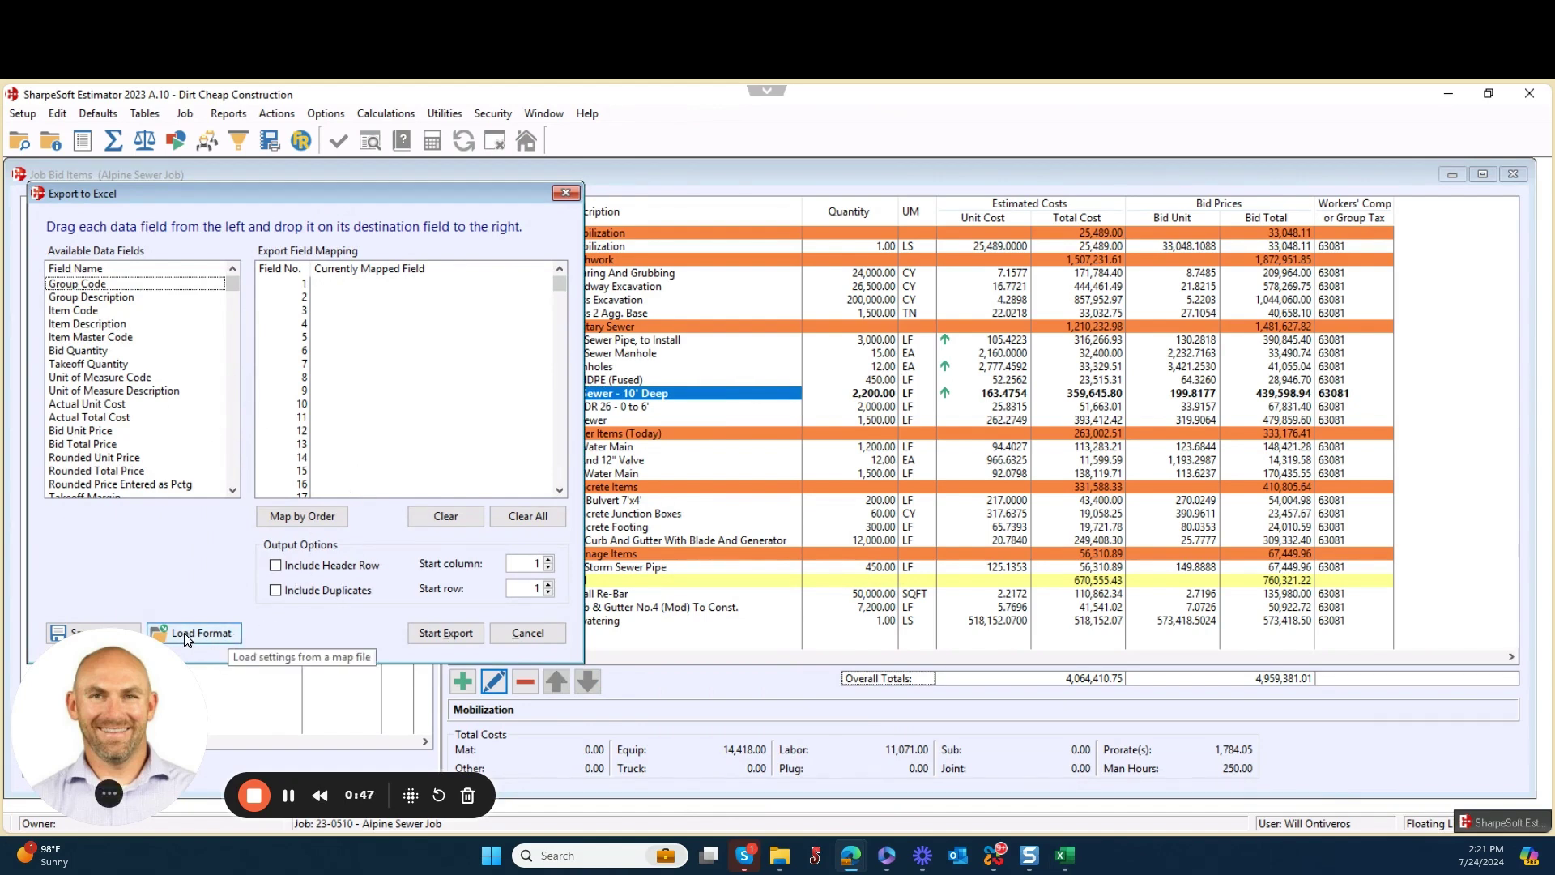
Step: Cancel the Export to Excel setup and close the Alpine Sewer Job bid items window
{"action": "left_click", "coordinate": [565, 198]}
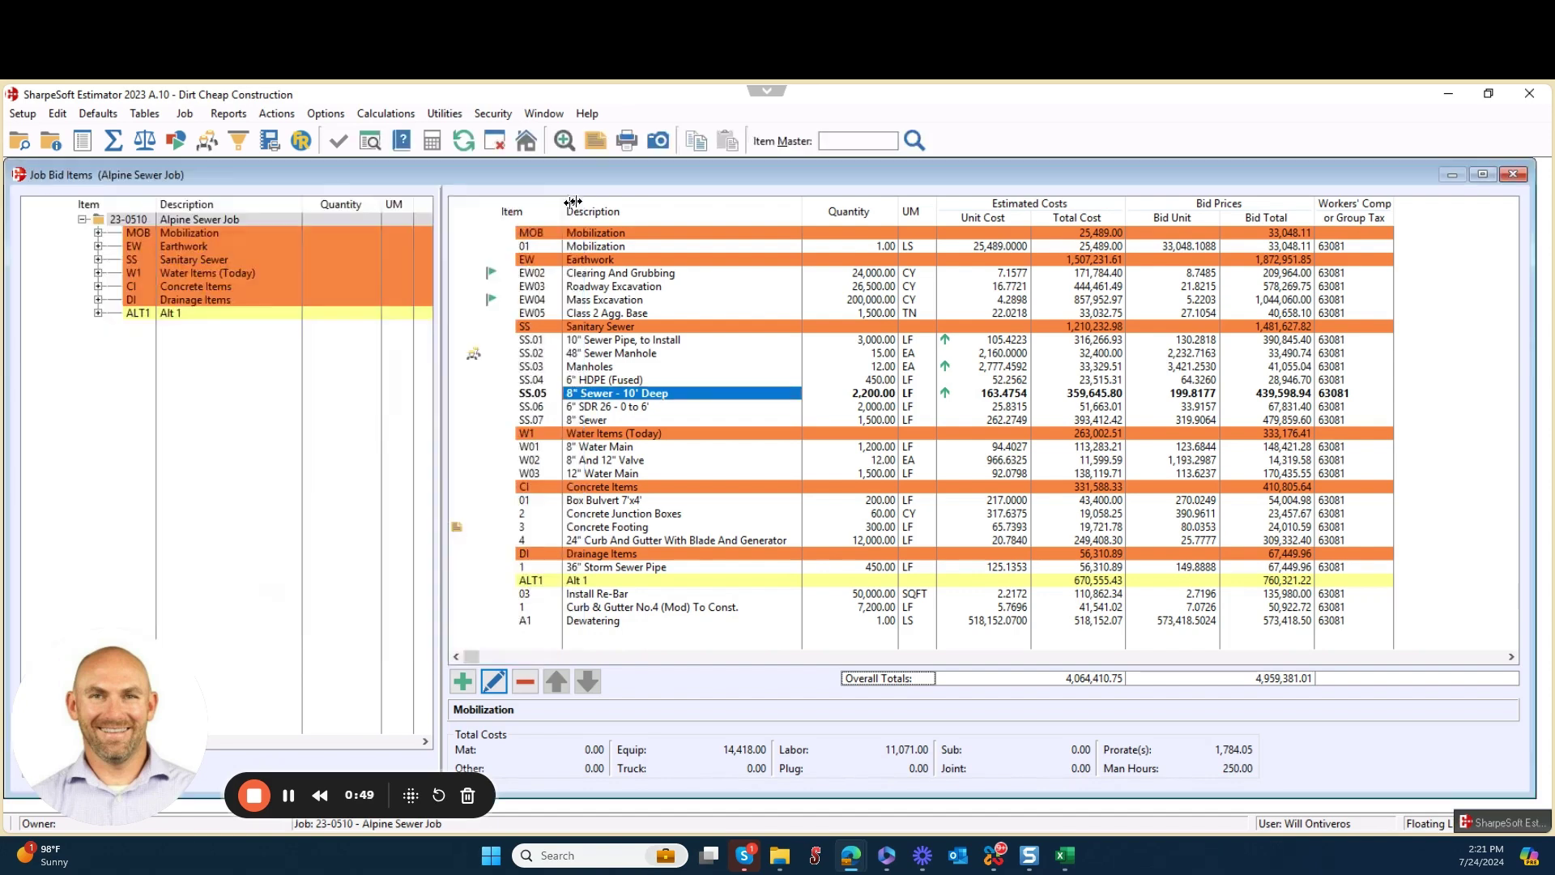
{"action": "left_click", "coordinate": [1513, 174]}
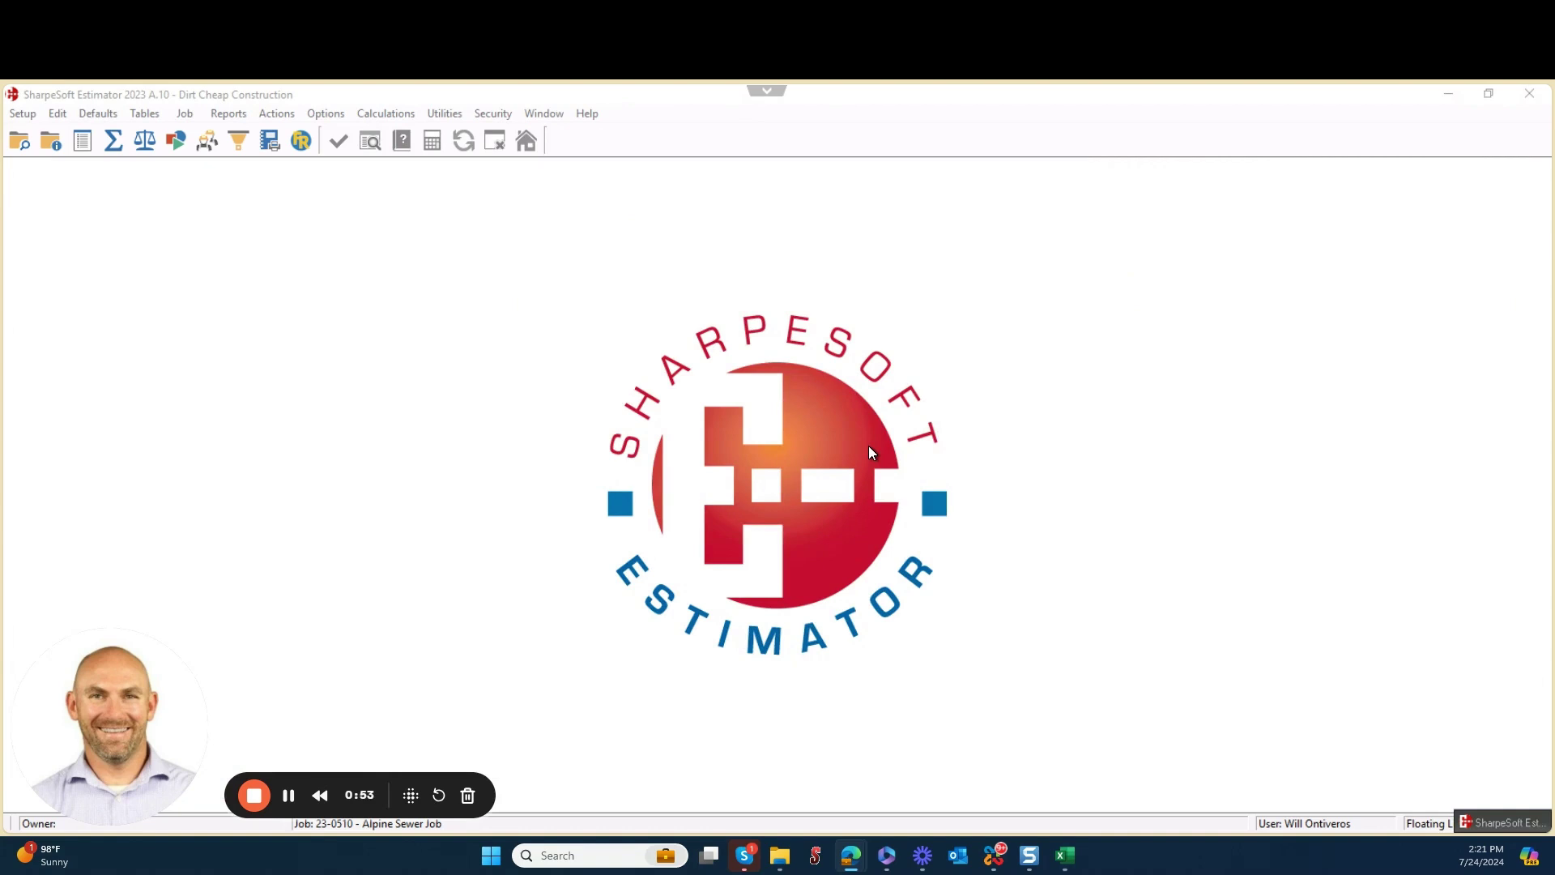